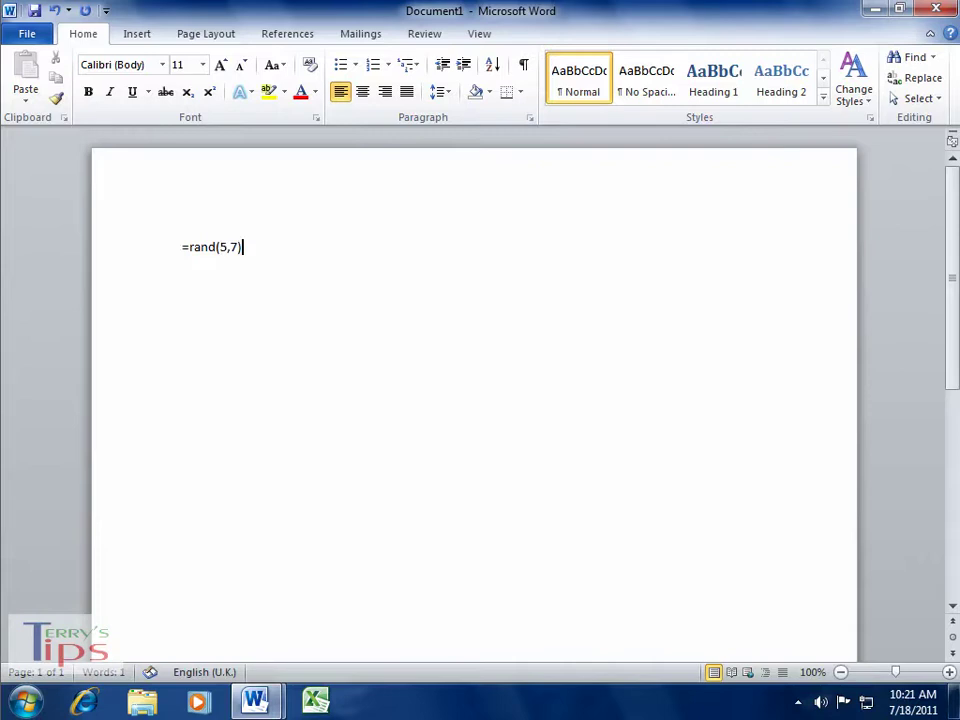
- Expand =rand(5,7) into two pages of sample paragraphs and return to the top
key(Return)
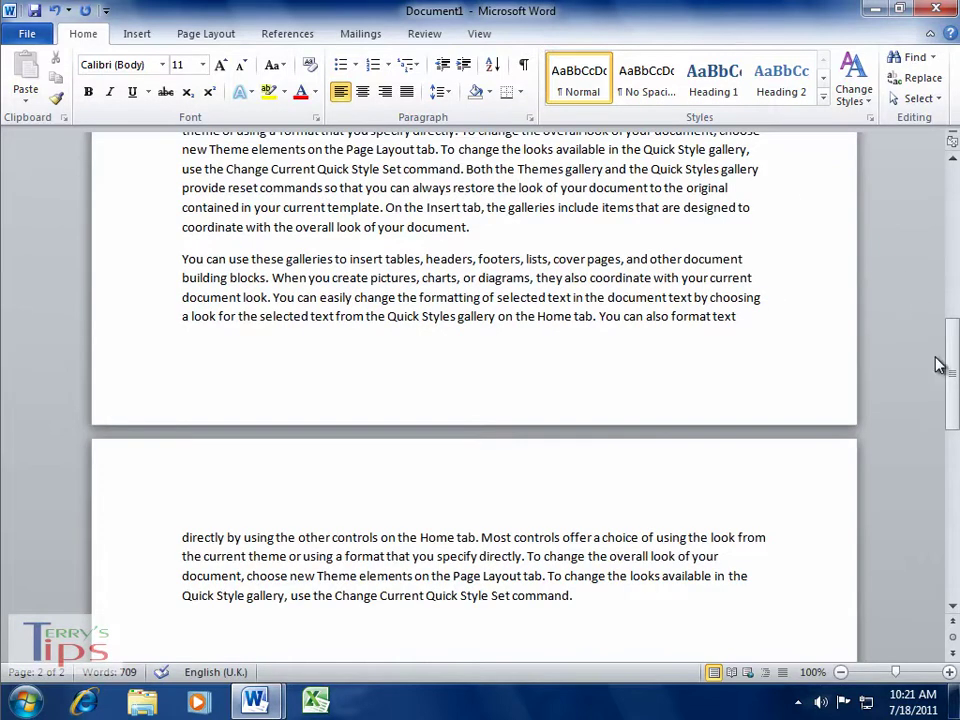
drag(951, 365, 951, 185)
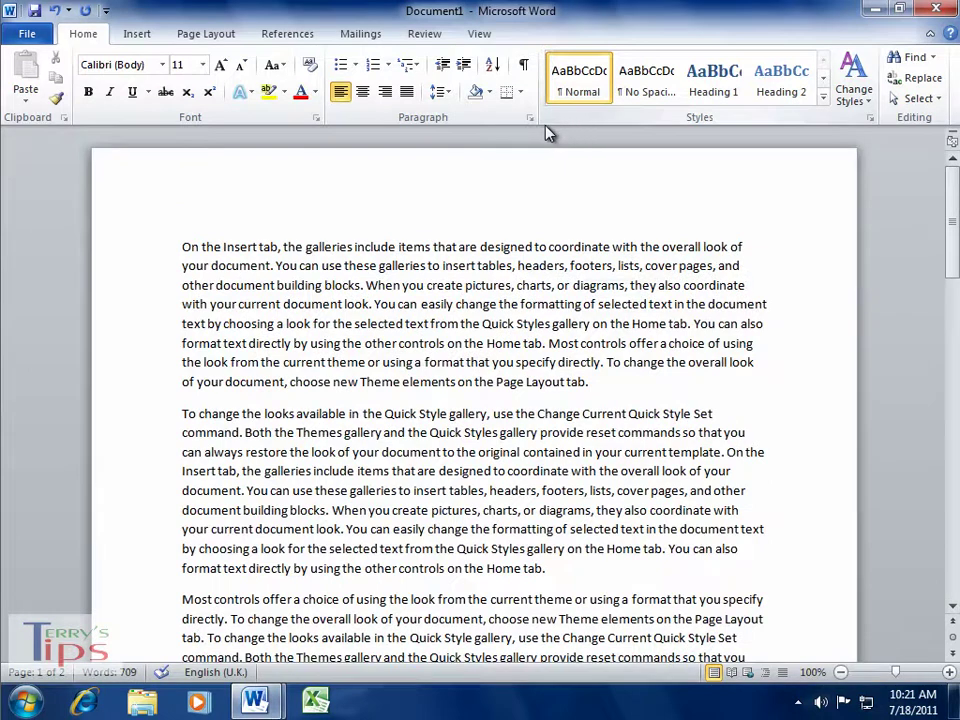
- Confirm in the References tab's Source Manager that no sources are stored yet
click(287, 34)
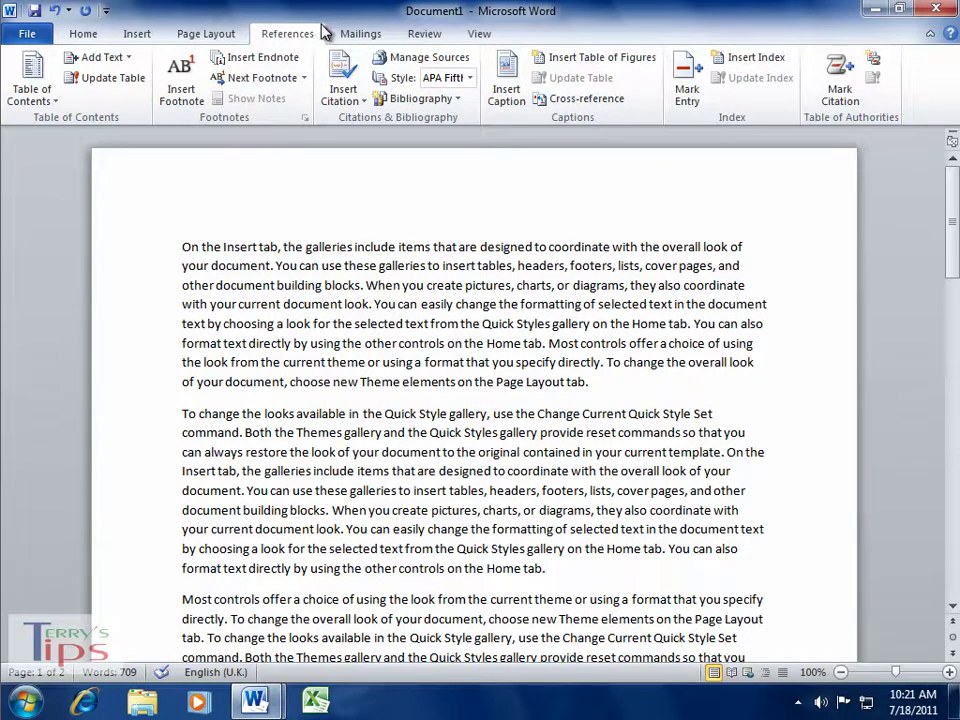
click(415, 58)
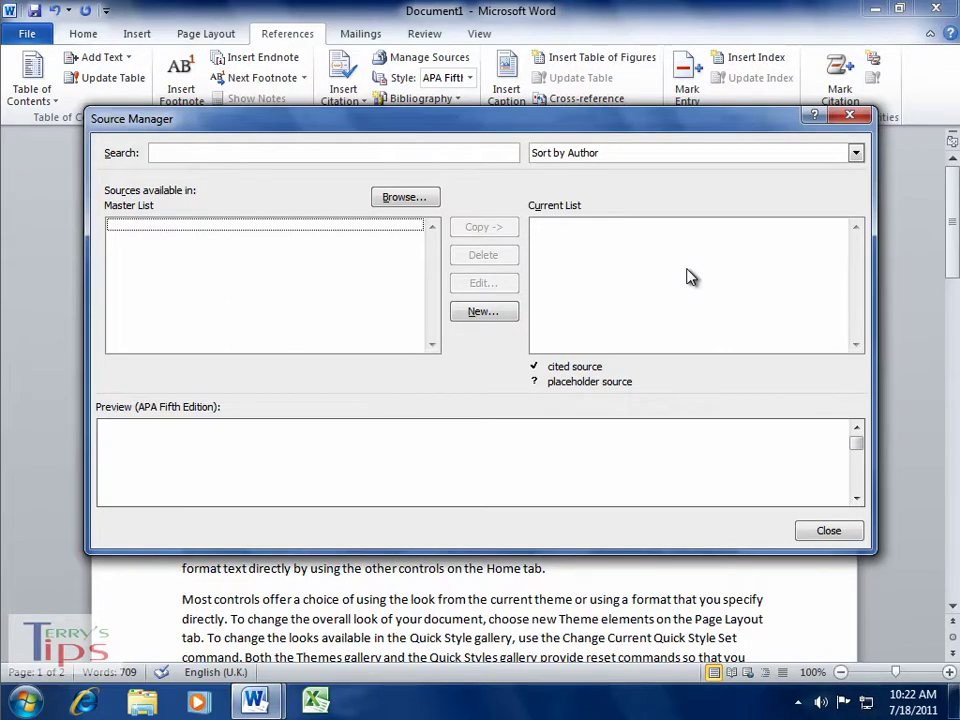
click(826, 532)
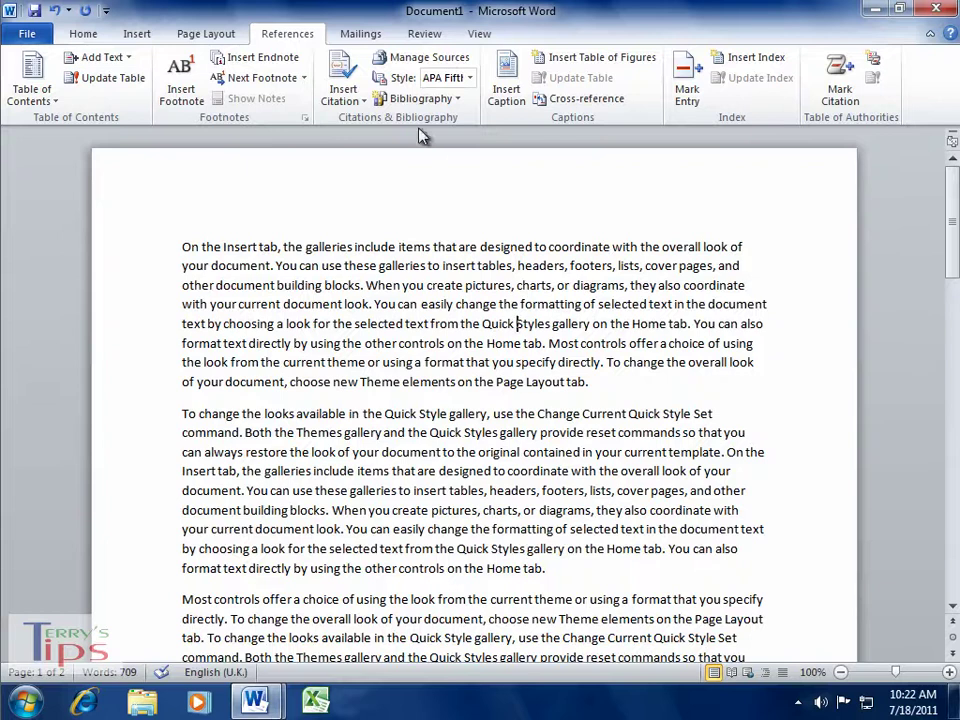
click(347, 95)
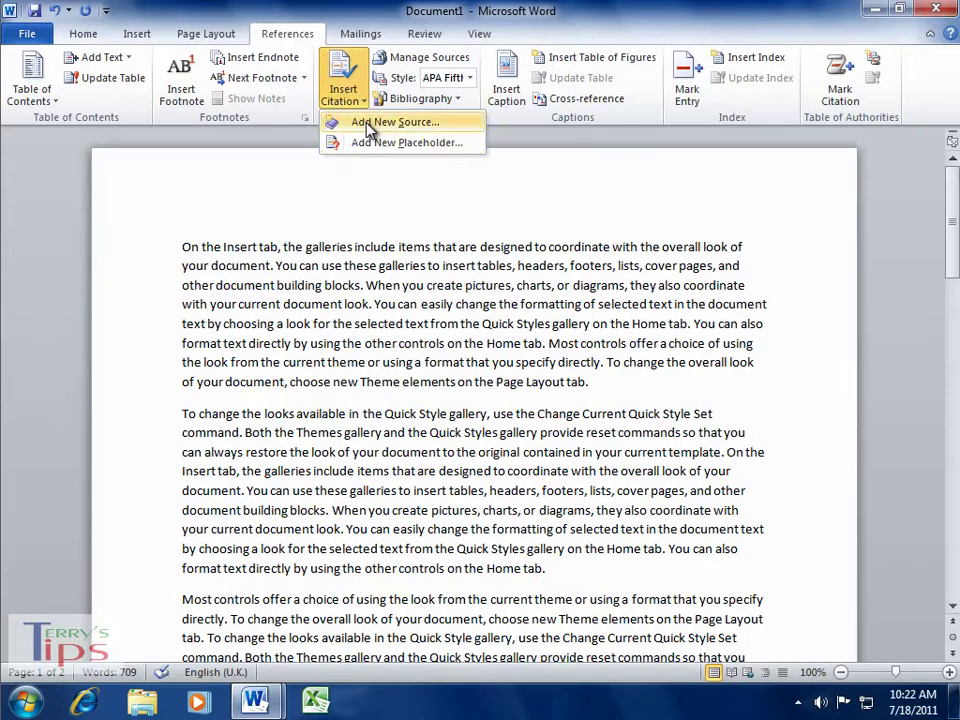
- Start a new Book source with all bibliography fields shown and add its first author
click(370, 124)
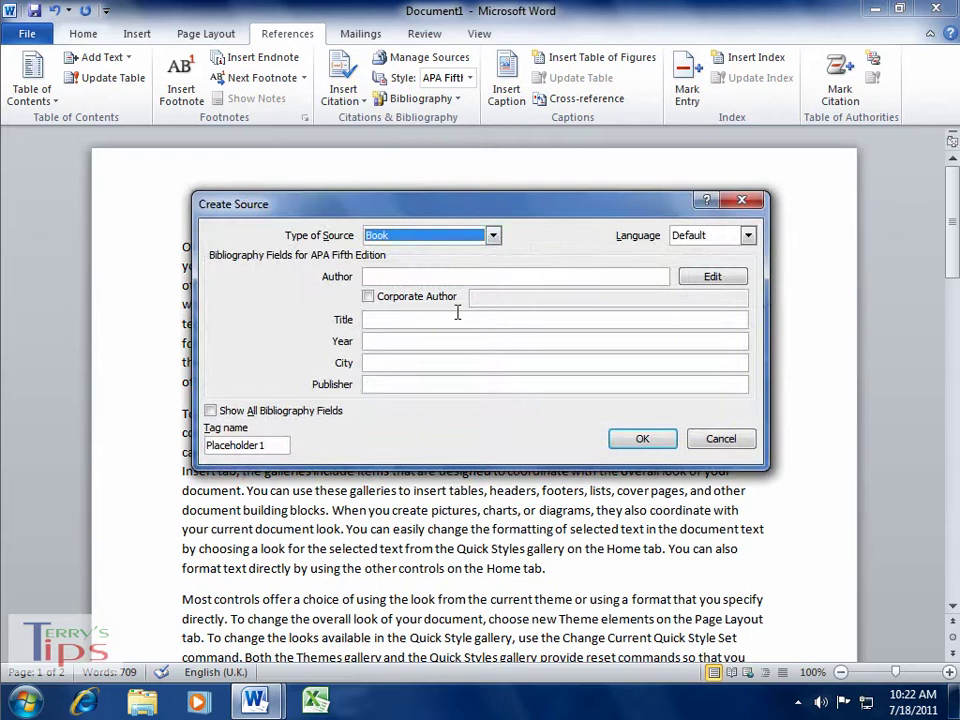
click(212, 412)
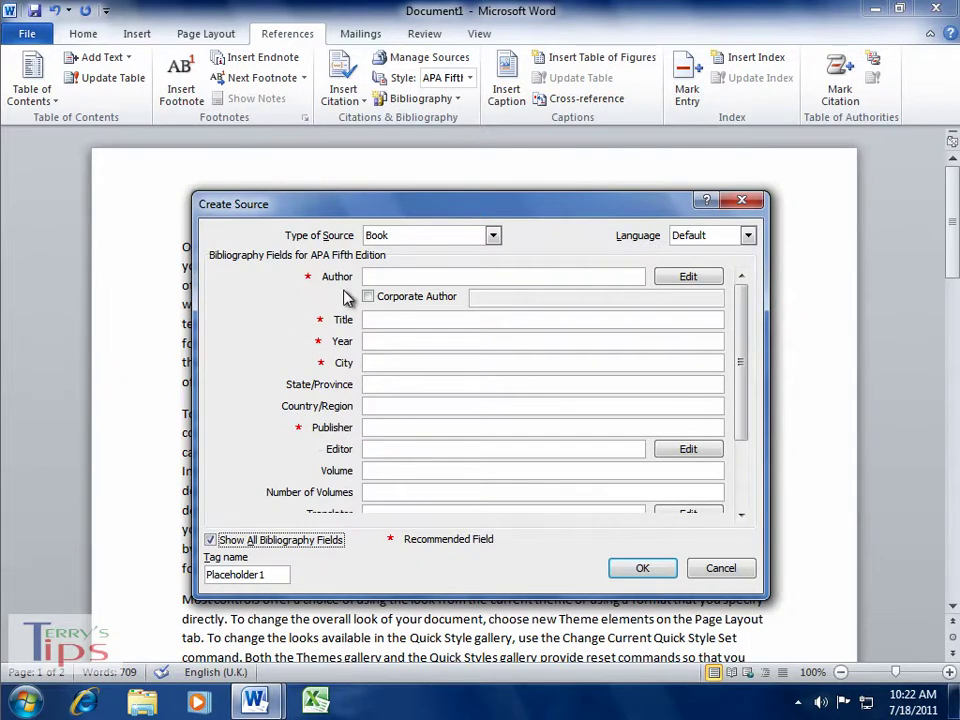
click(685, 280)
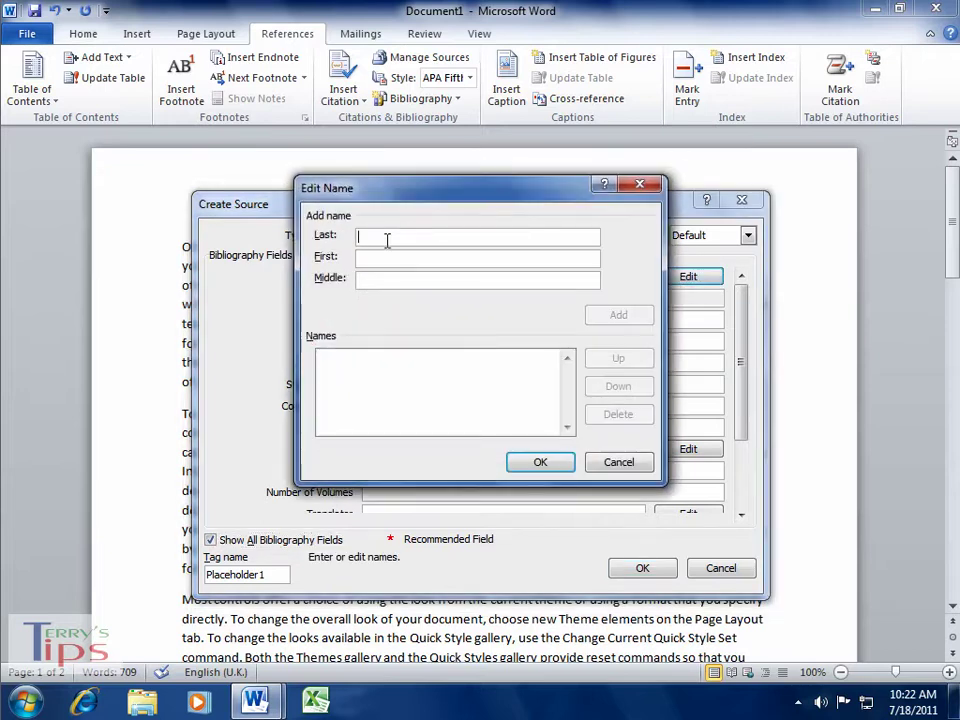
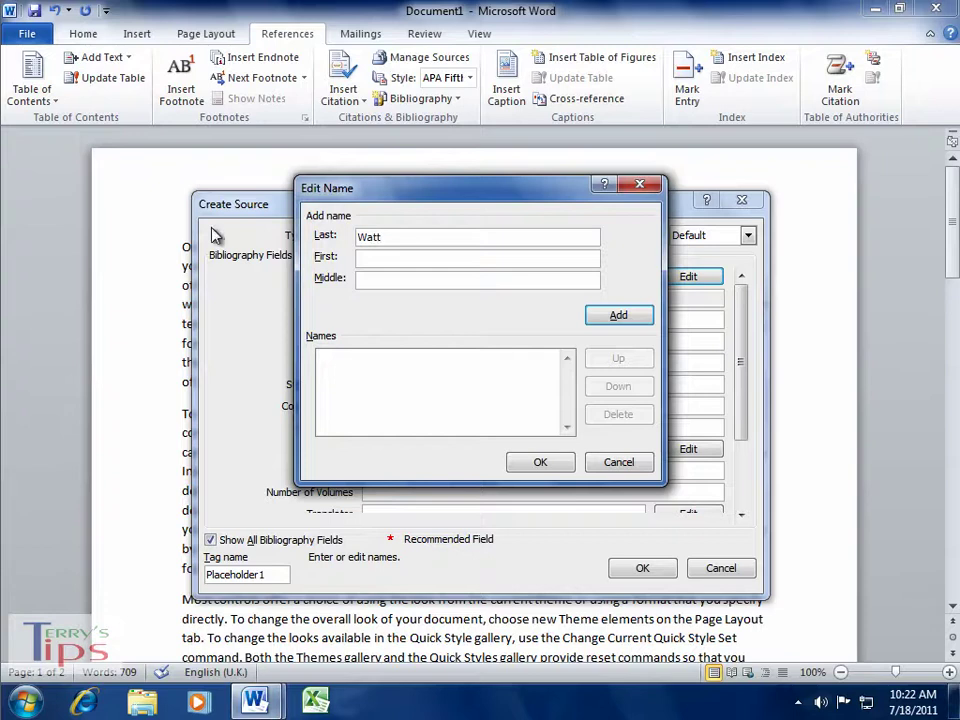
click(405, 260)
click(630, 318)
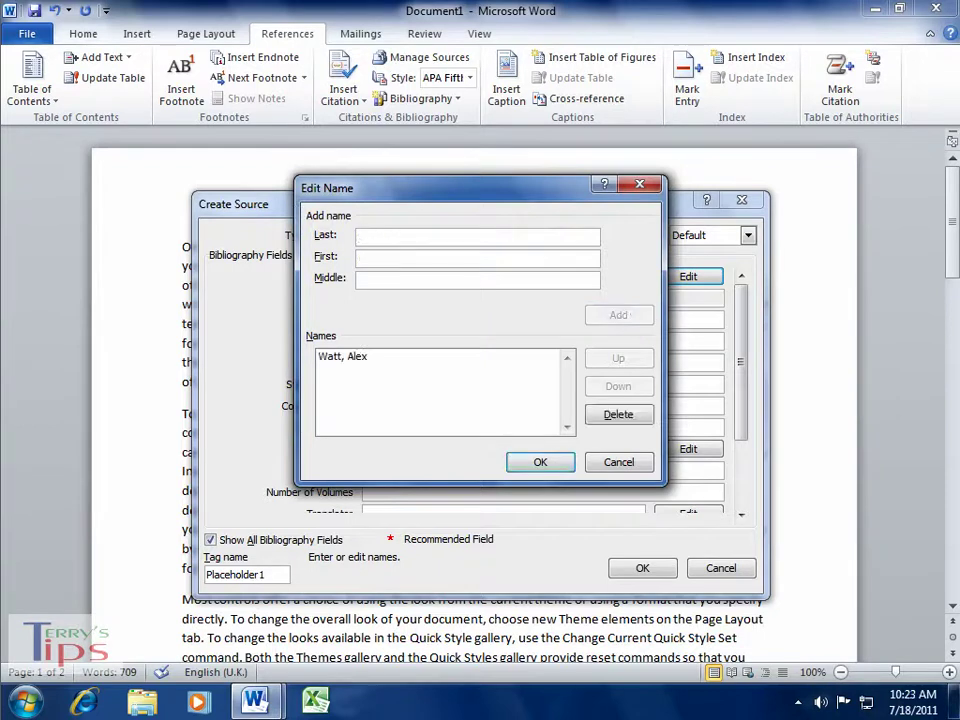
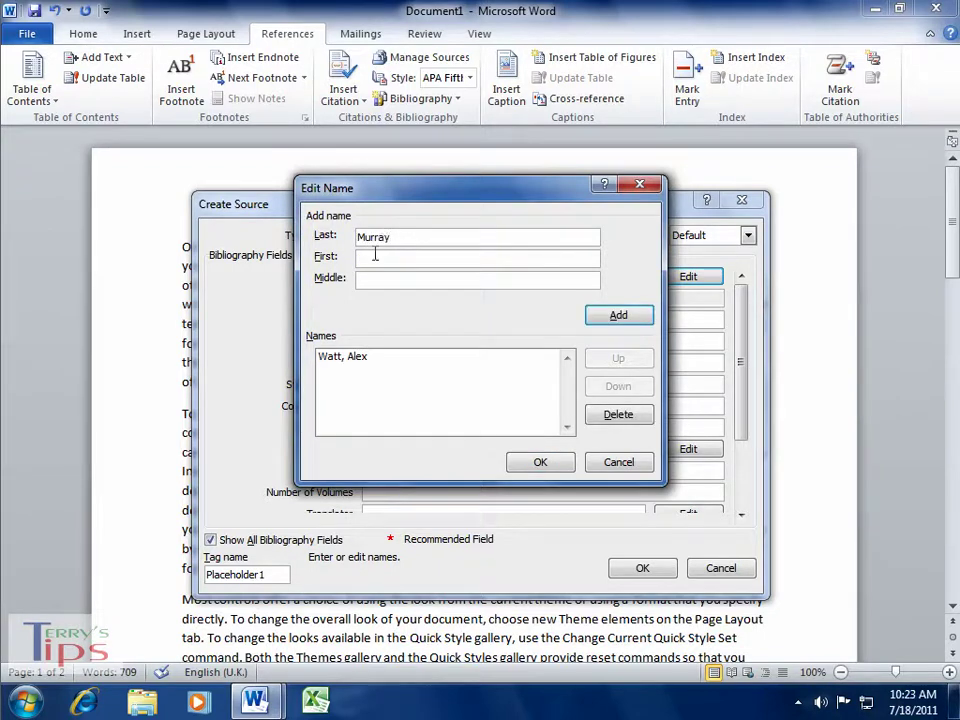
- Add the book's second author by last and first name and confirm both authors
click(375, 257)
click(620, 317)
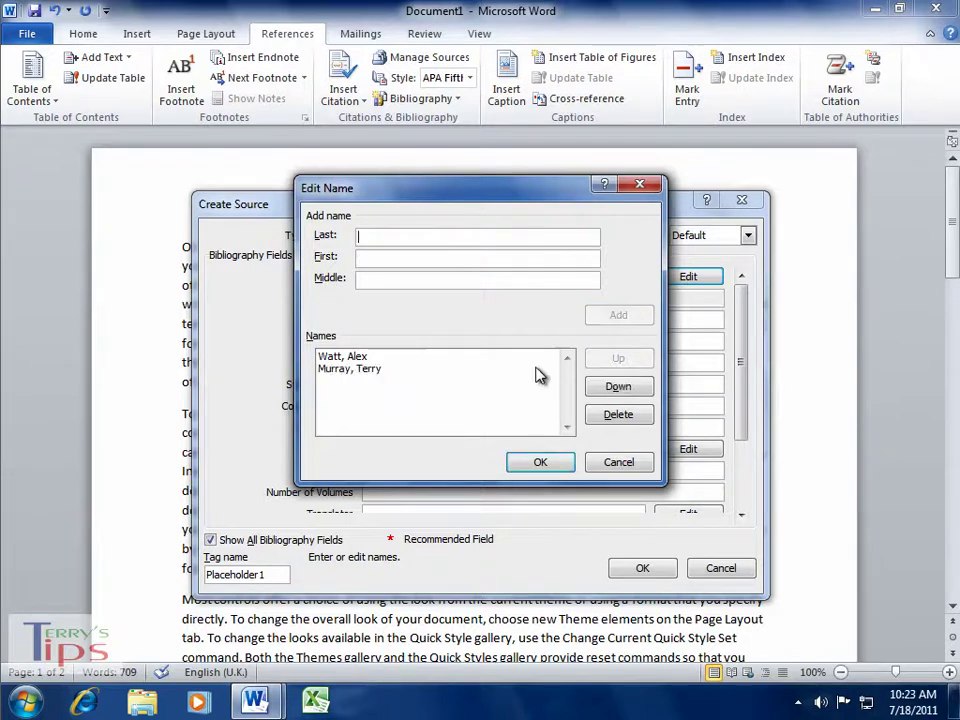
click(540, 464)
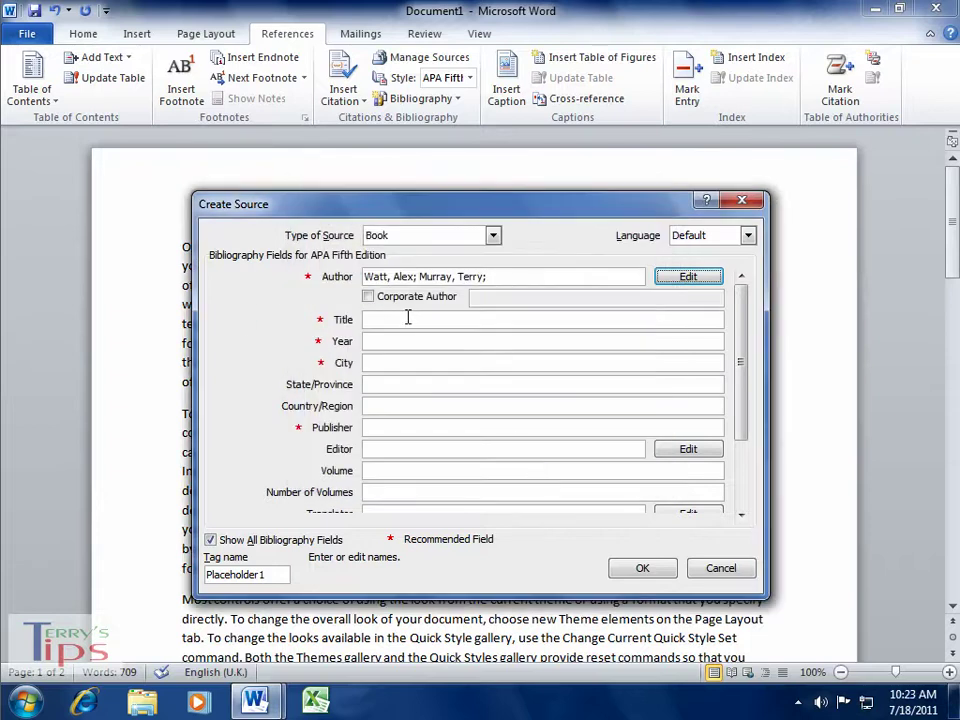
- Complete the book as 'The Best Book Ever', 2011, Heswall, with its publisher, and insert its citation
click(405, 318)
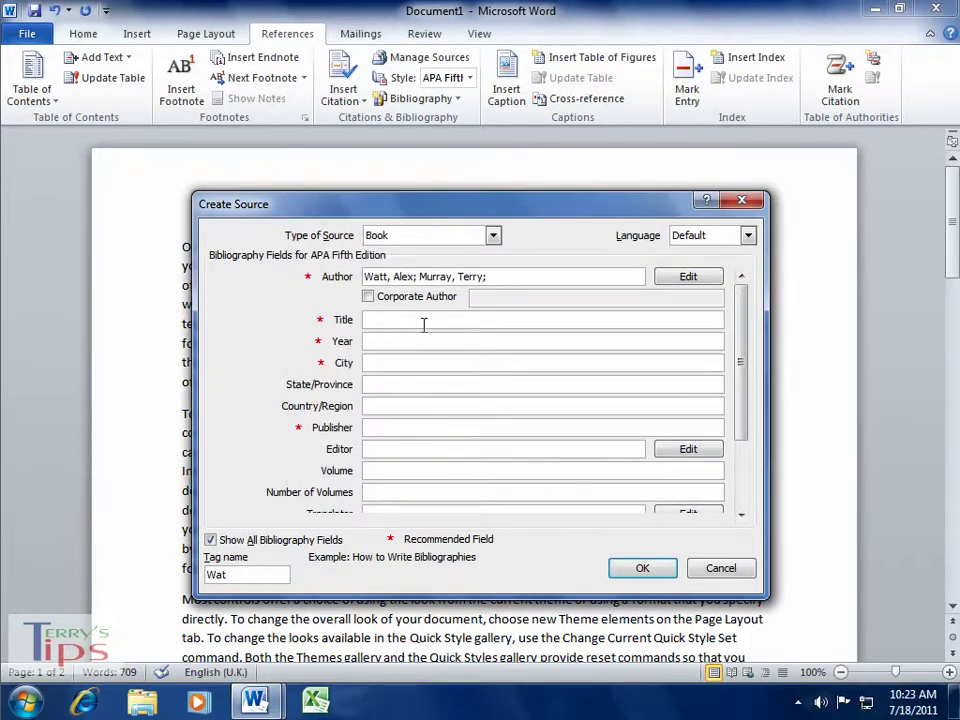
text(The )
text(Berst Boo)
text(Bo)
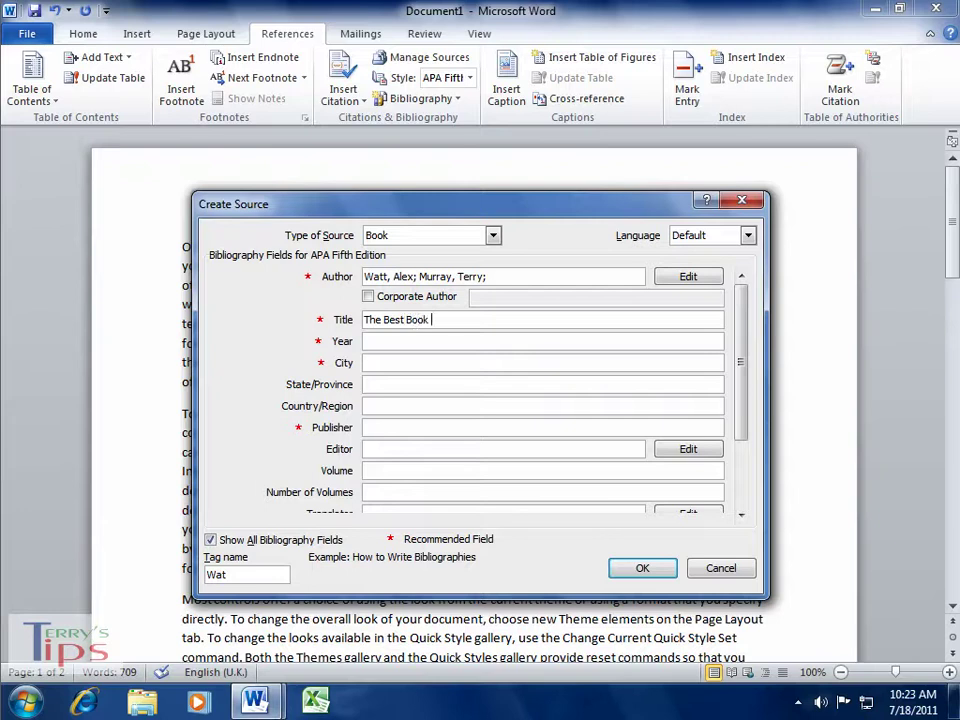
click(397, 341)
text(2011)
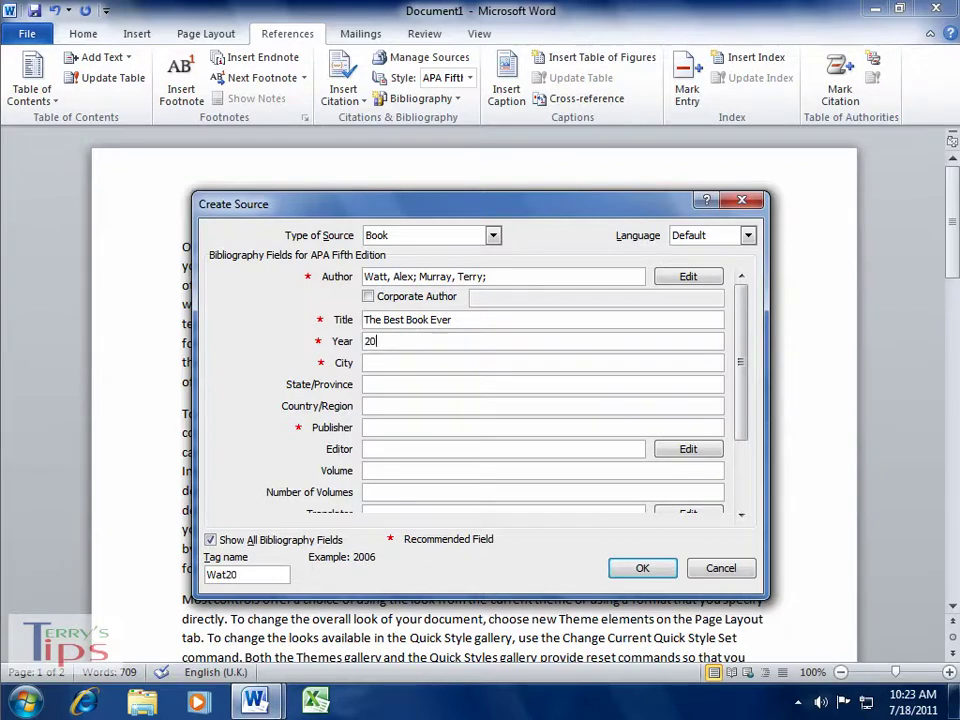
click(387, 363)
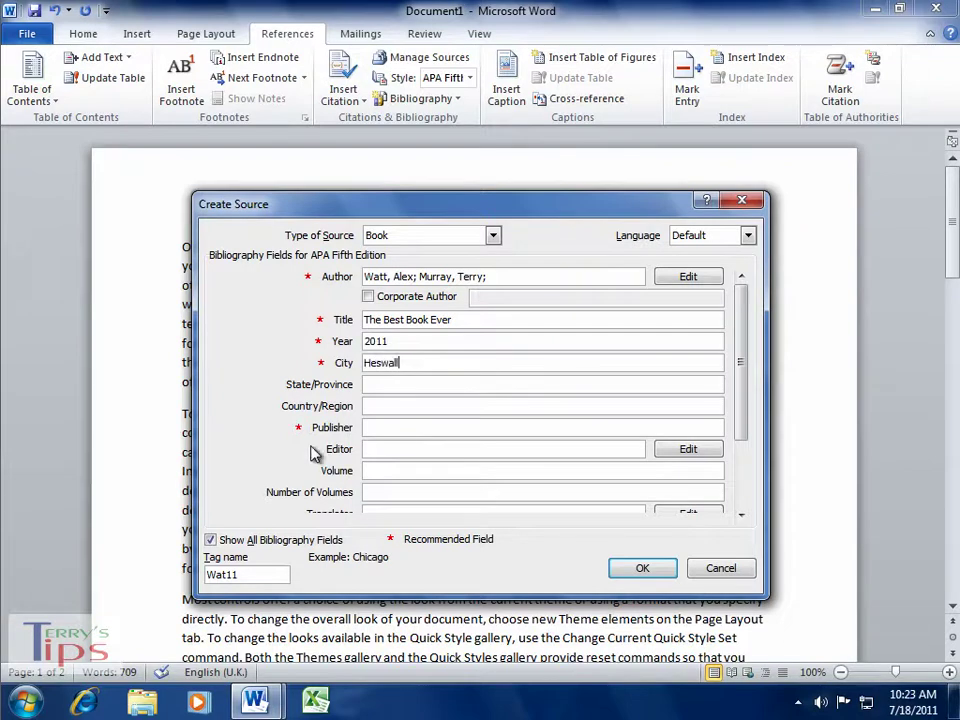
click(401, 427)
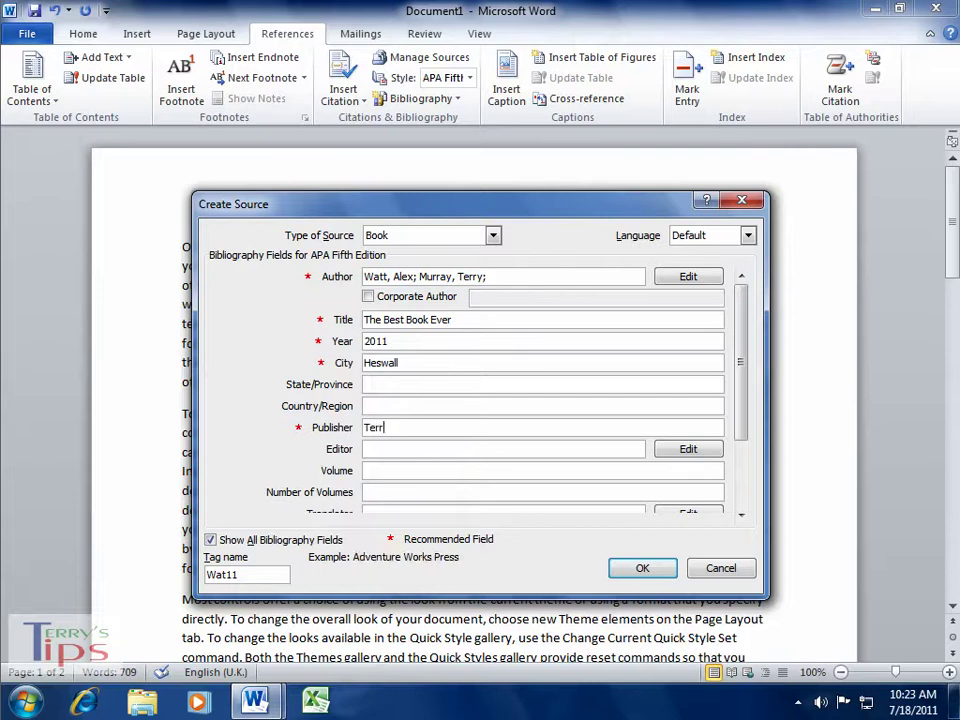
text(Terry's Tips Publishing)
click(643, 569)
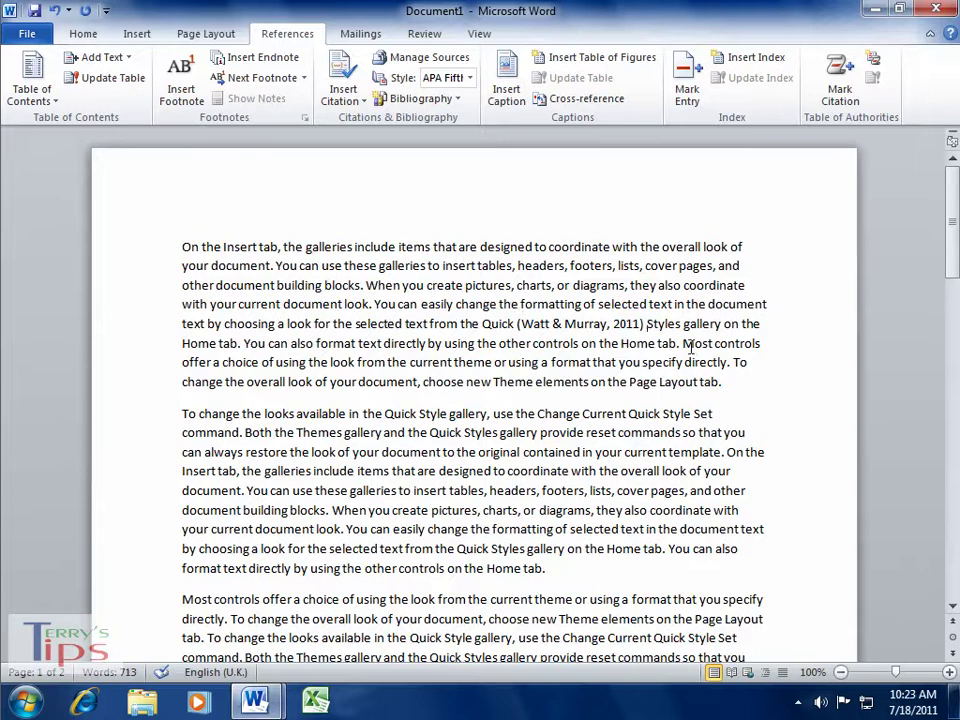
- Review the book citation's options, then open the citation list at the spot before 'charts'
click(606, 323)
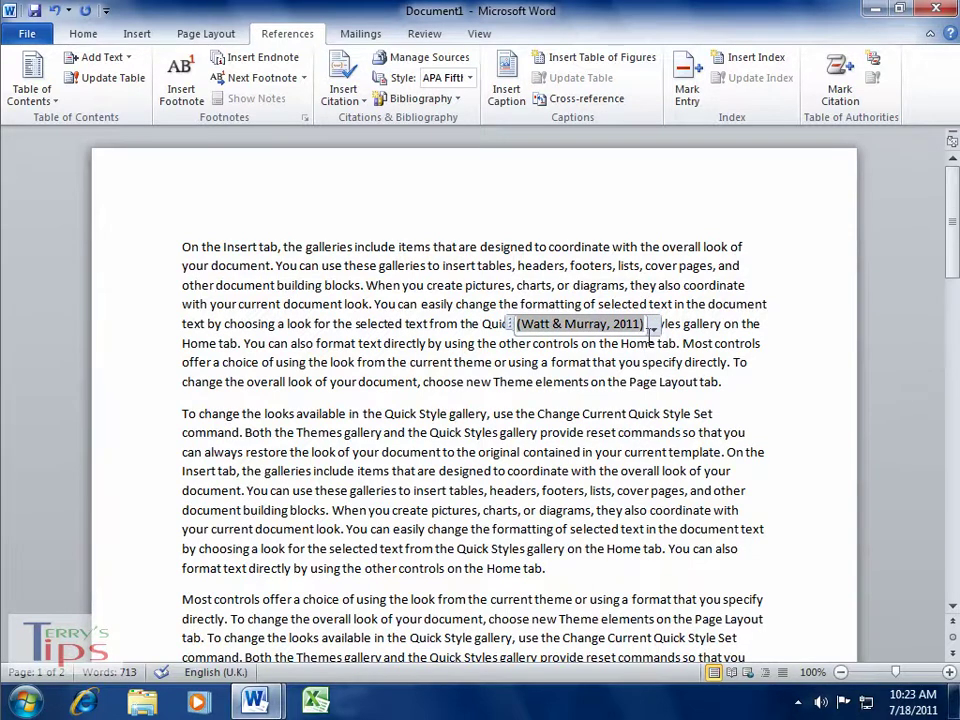
click(652, 328)
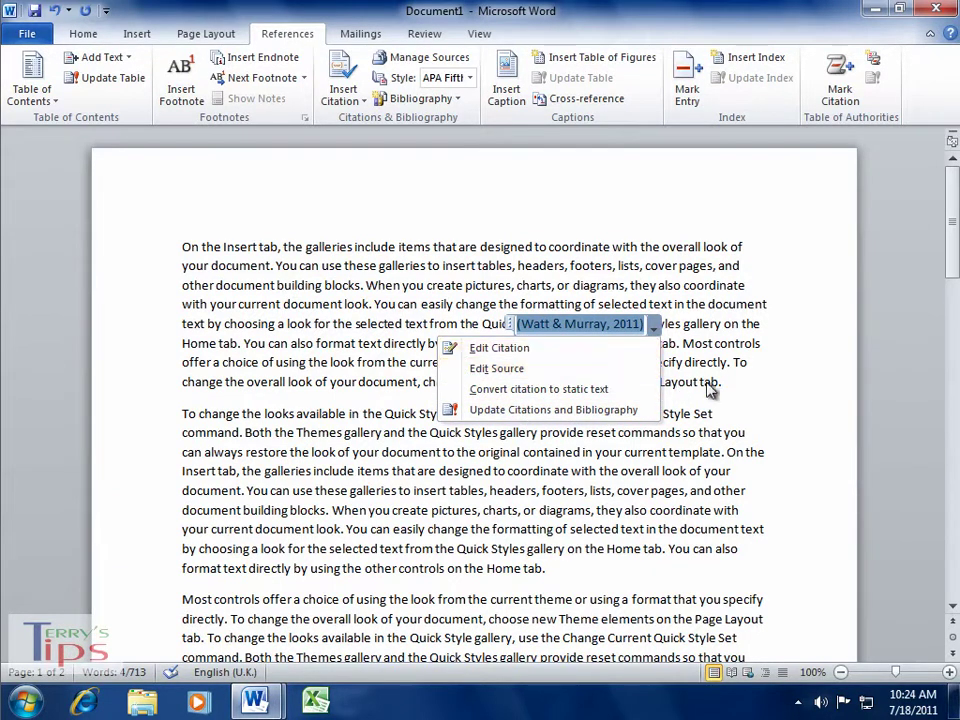
click(752, 388)
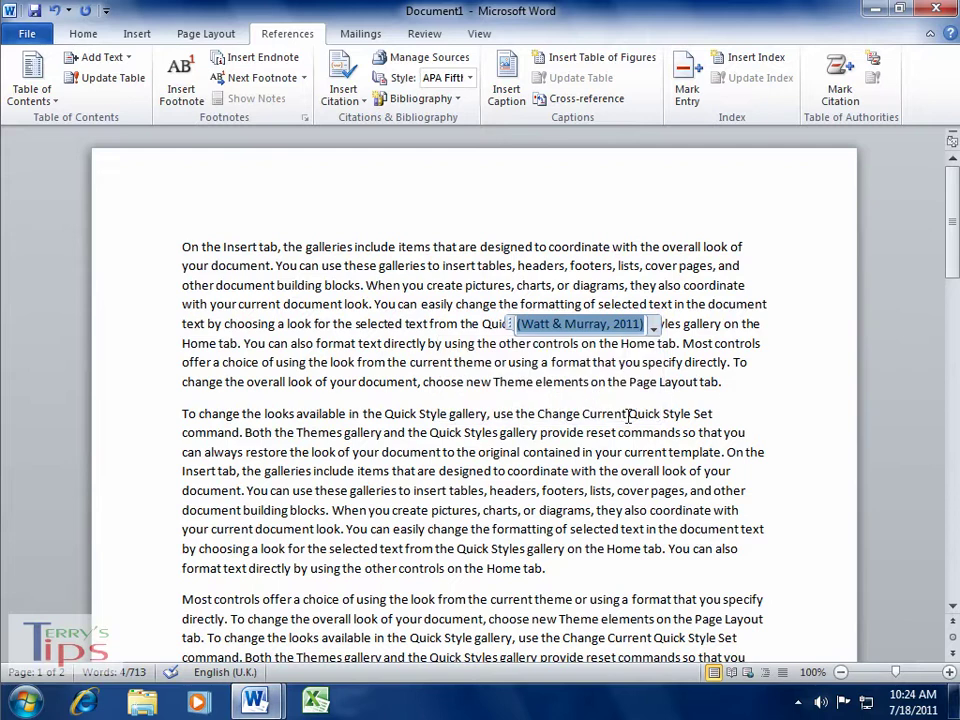
click(485, 510)
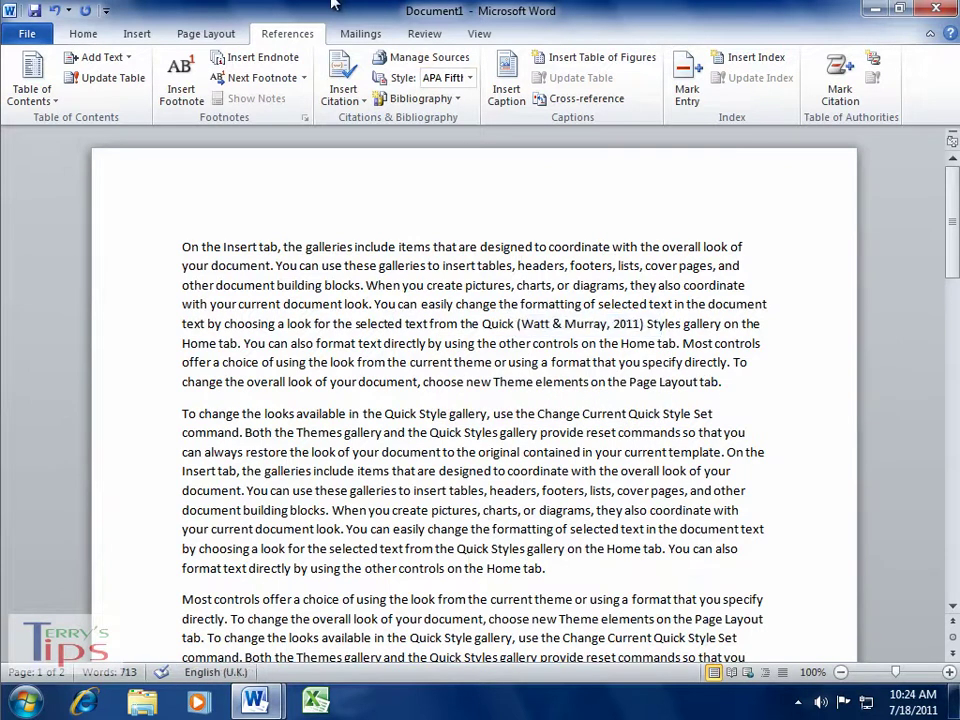
click(345, 95)
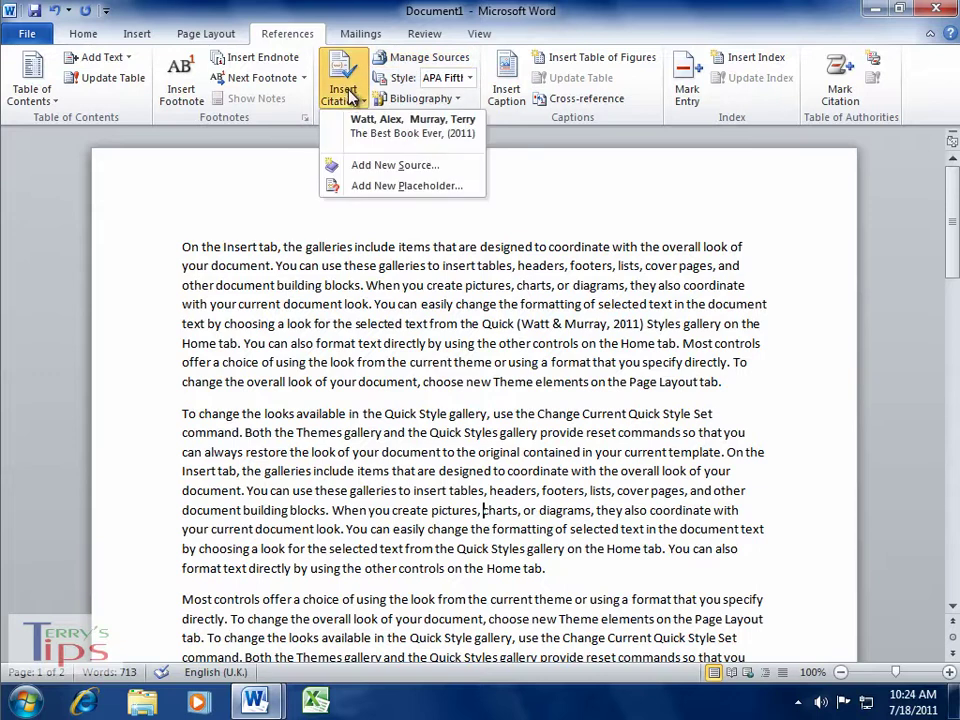
- Start a new Web site source with all bibliography fields shown
click(395, 168)
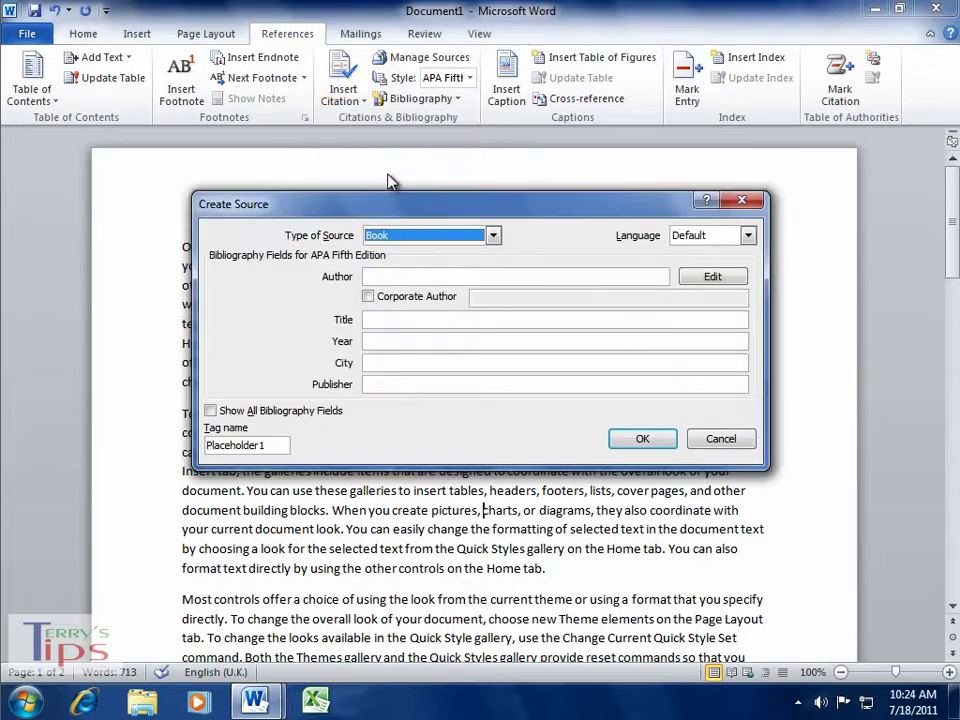
click(493, 237)
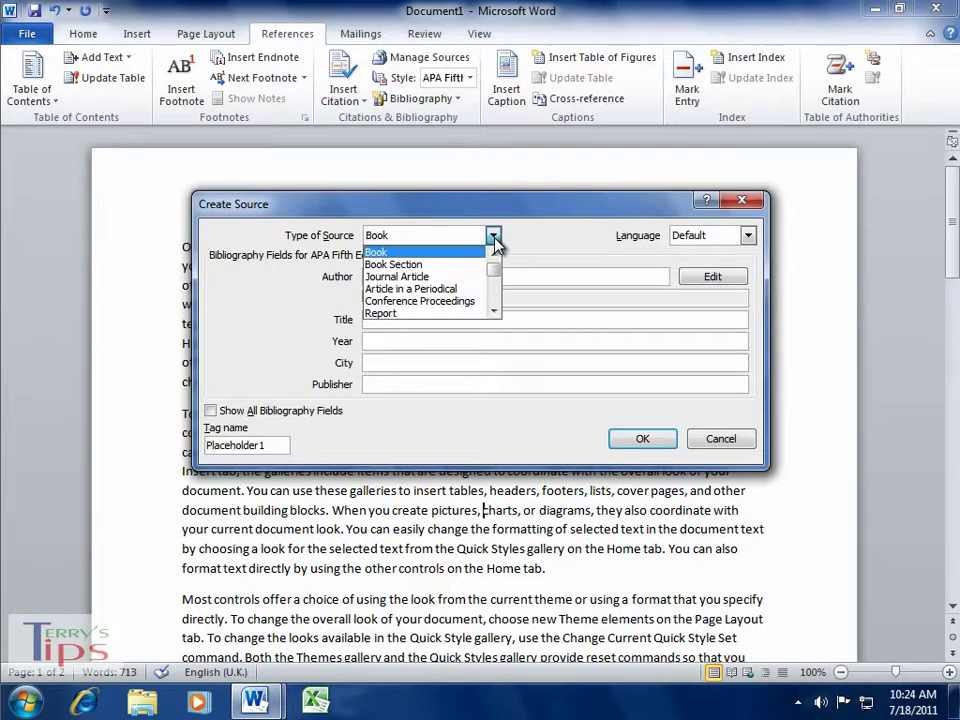
drag(494, 270, 497, 280)
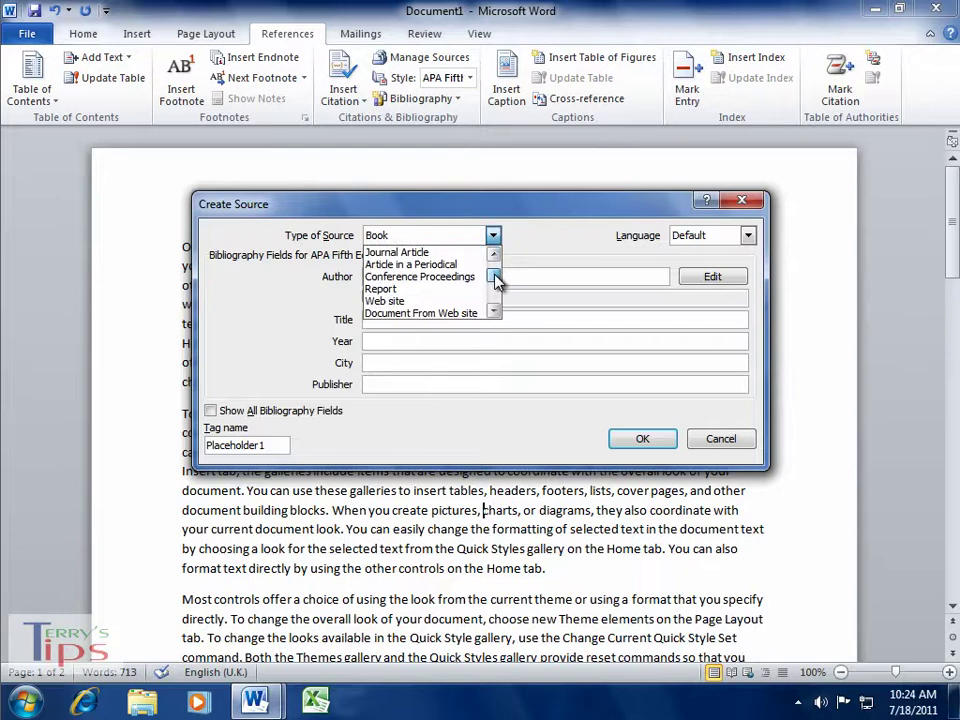
scroll(497, 280, down, 1)
scroll(497, 280, up, 1)
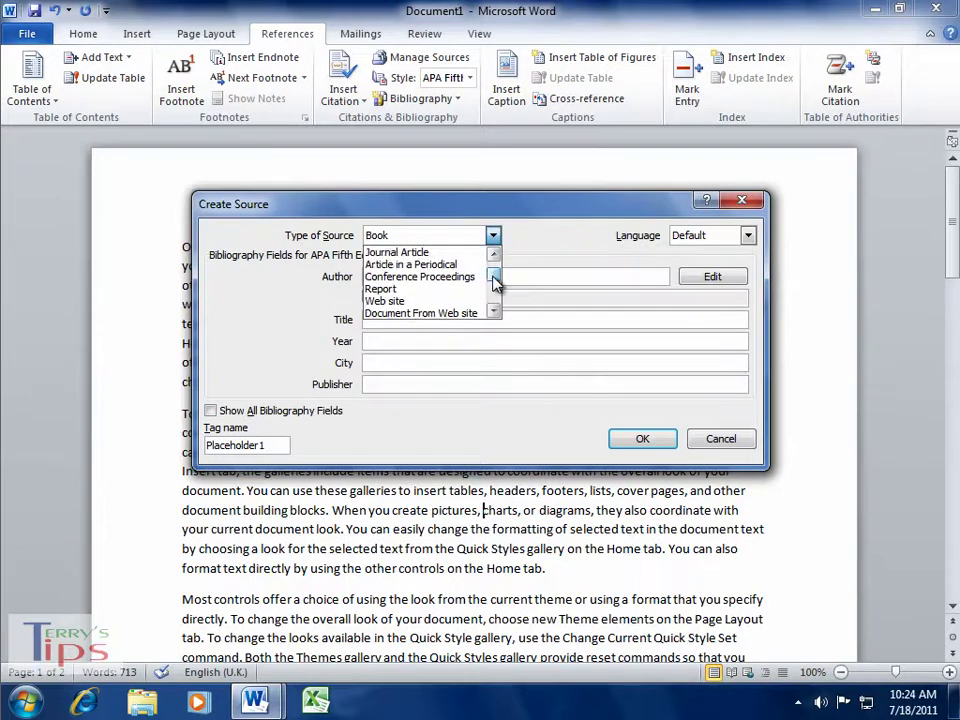
click(404, 301)
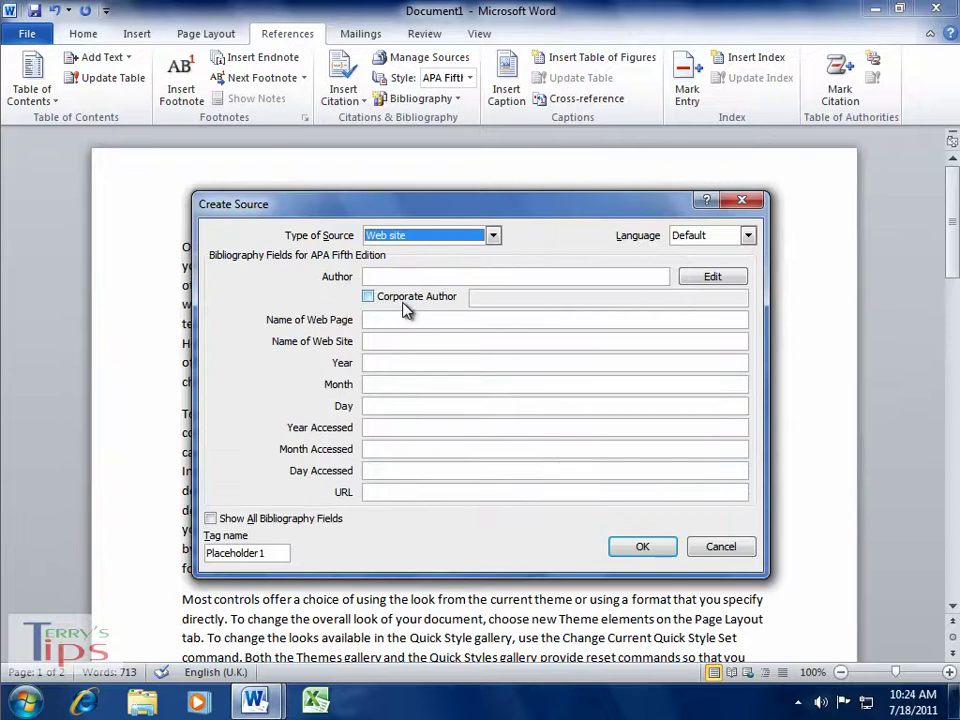
click(212, 518)
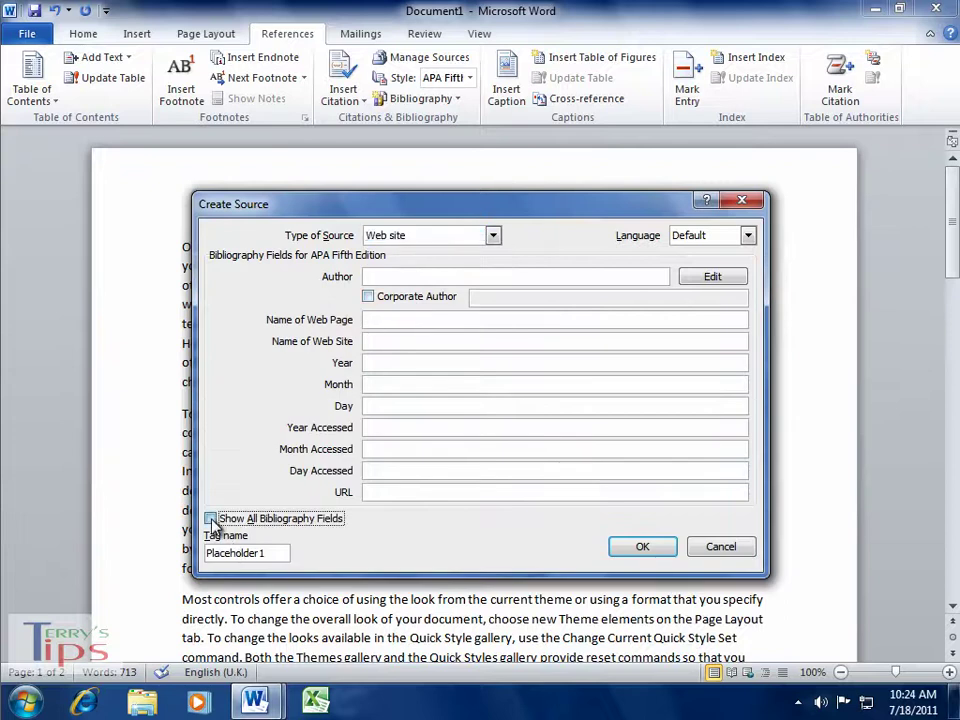
- Enter the web site author's last and first name and confirm it
click(688, 281)
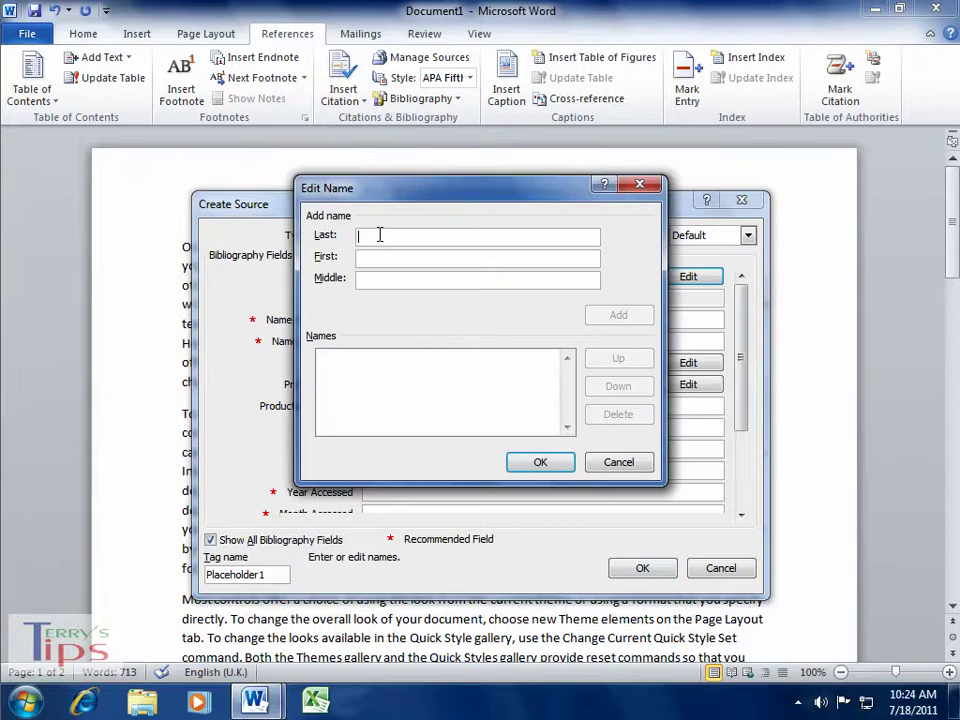
text(Smith)
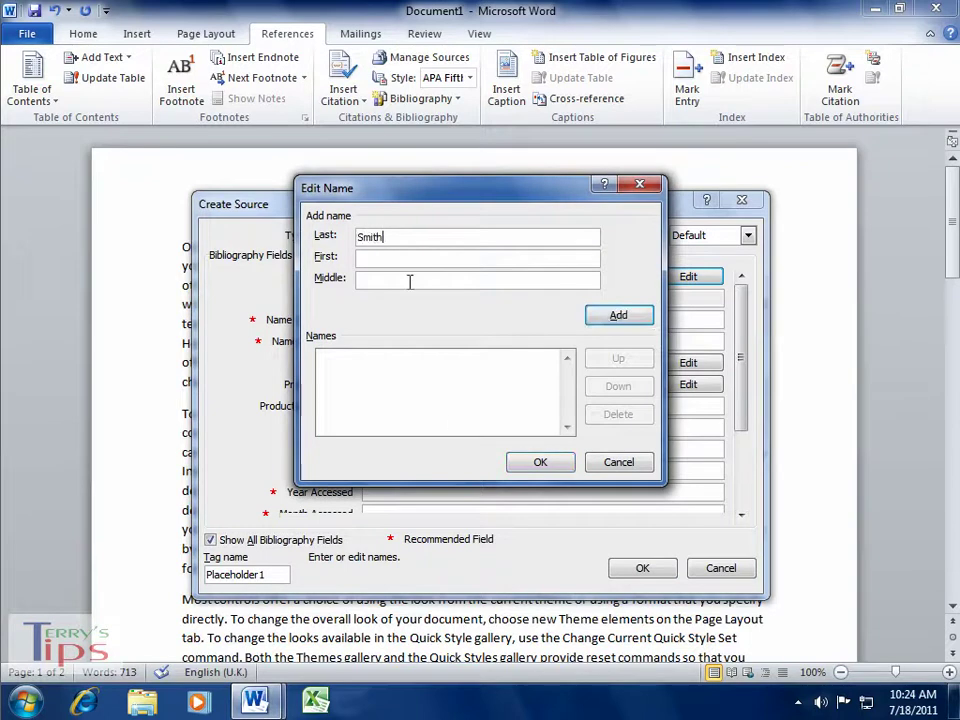
text(John)
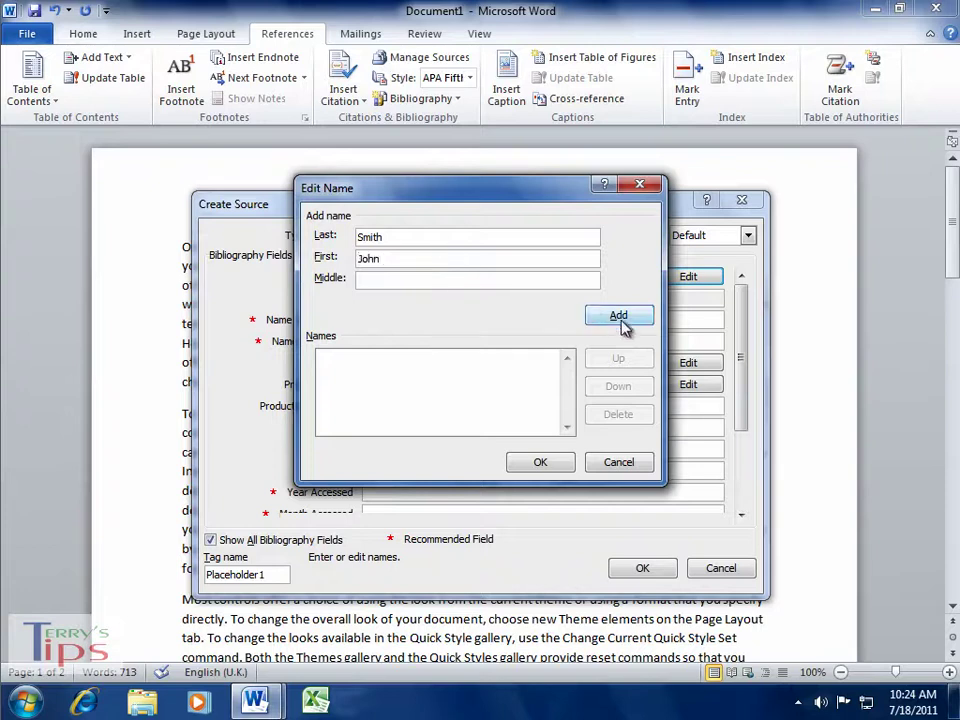
click(622, 318)
click(543, 465)
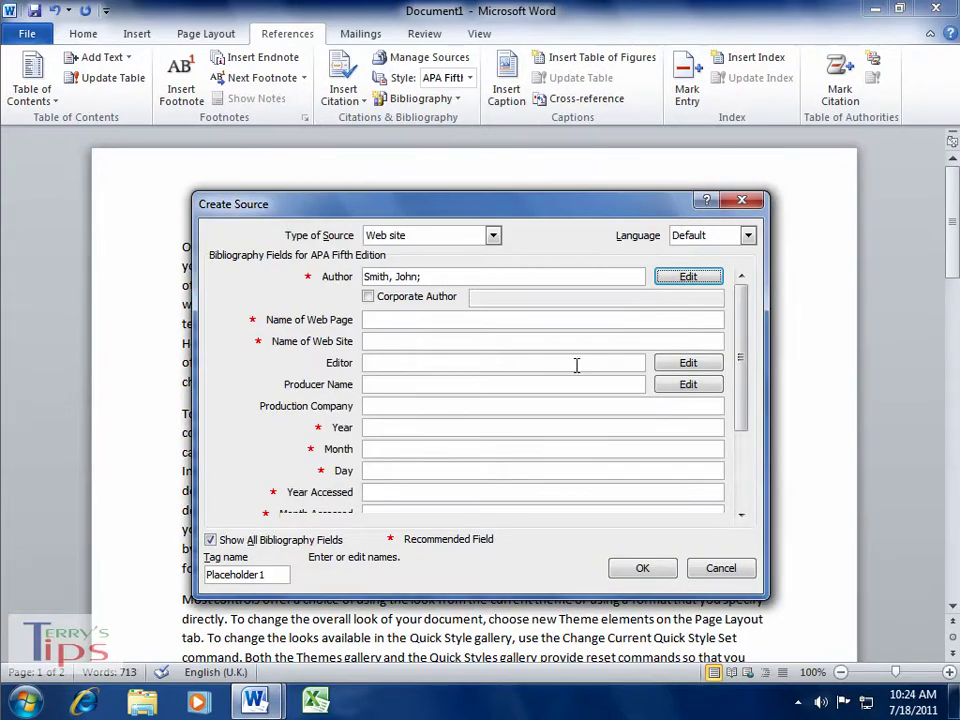
click(395, 316)
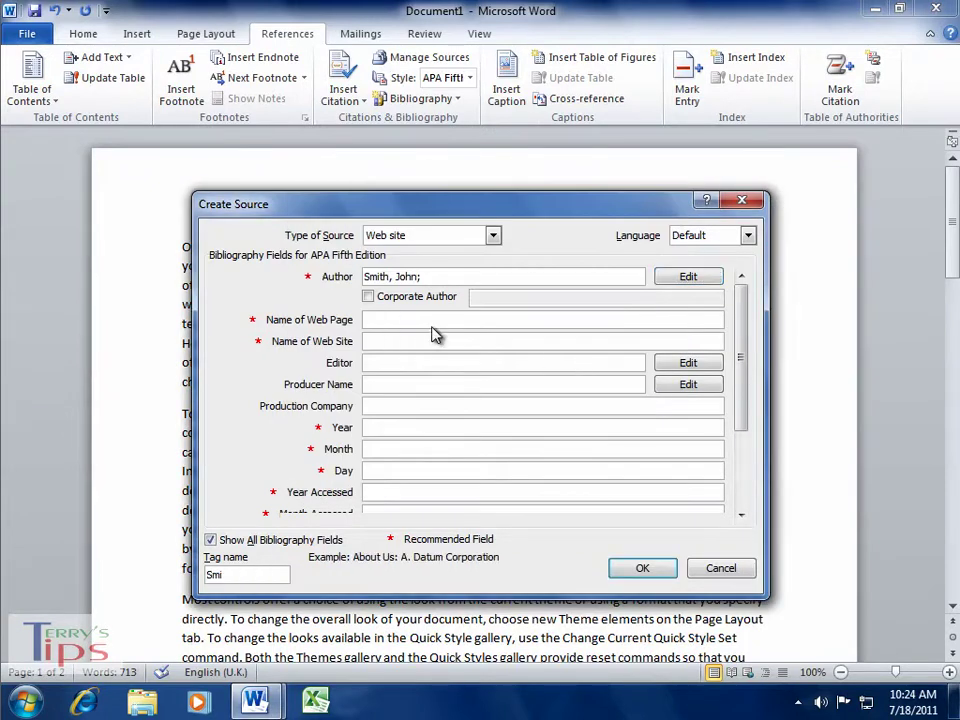
text(Looking for research)
click(376, 342)
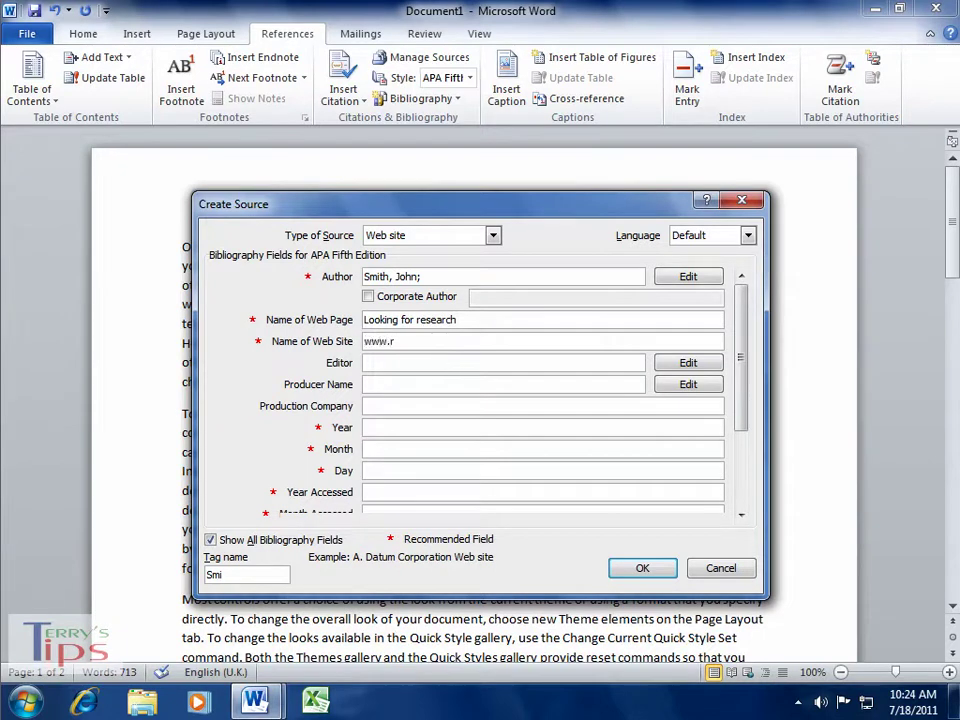
text(www.research.co.uk)
scroll(744, 401, down, 1)
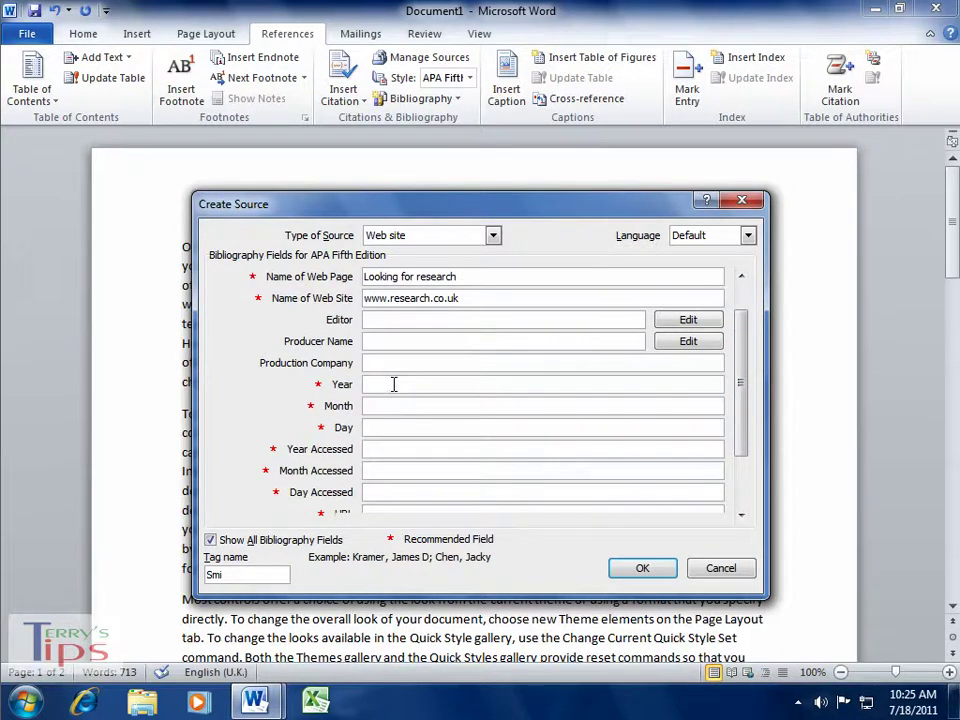
- Set the publication year to 2009 and the accessed date to 1 July 2011
click(394, 385)
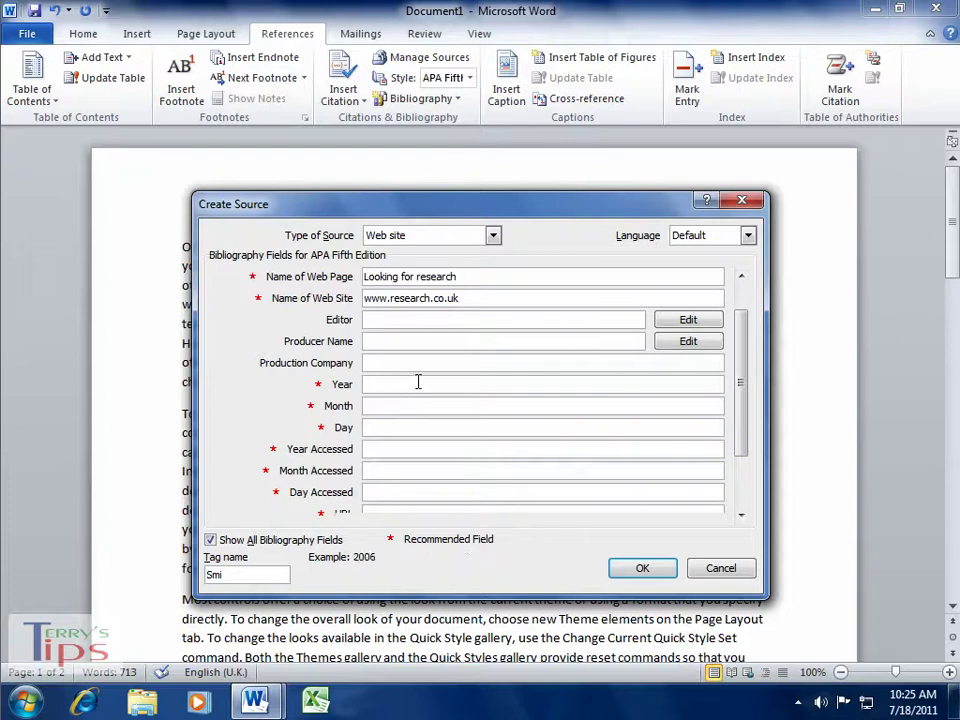
text(2009)
click(396, 406)
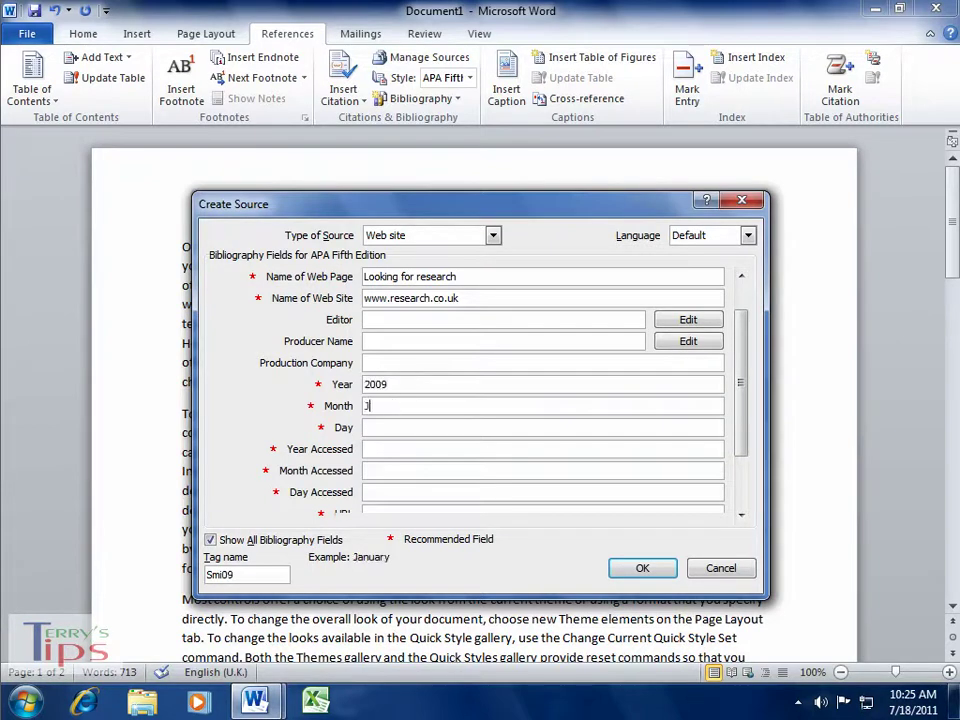
click(381, 428)
click(411, 448)
text(201)
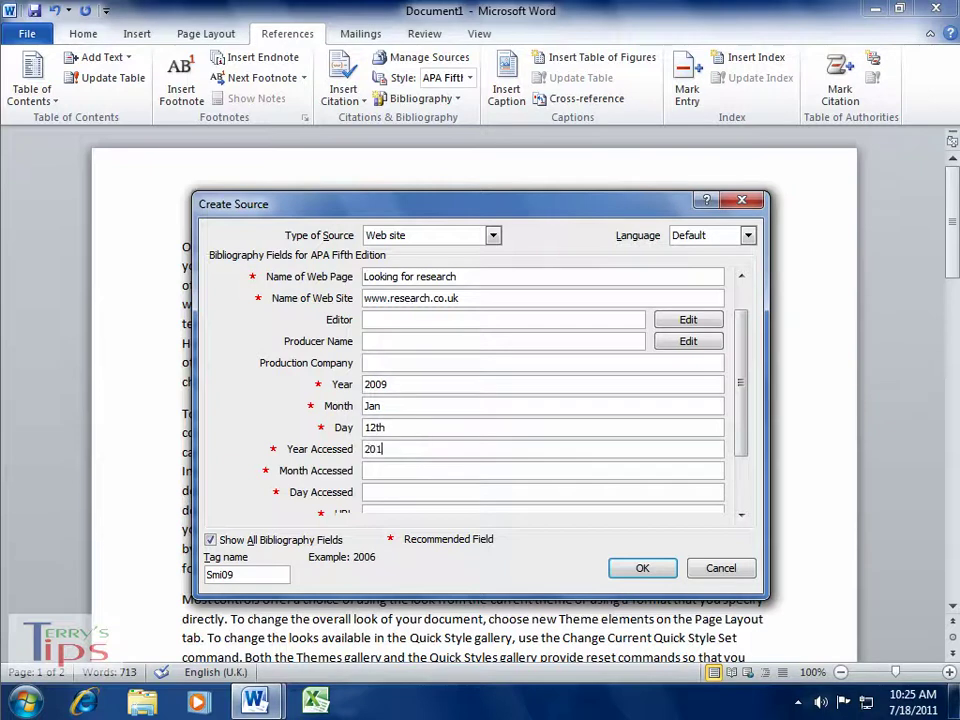
text(1)
click(416, 471)
text(July)
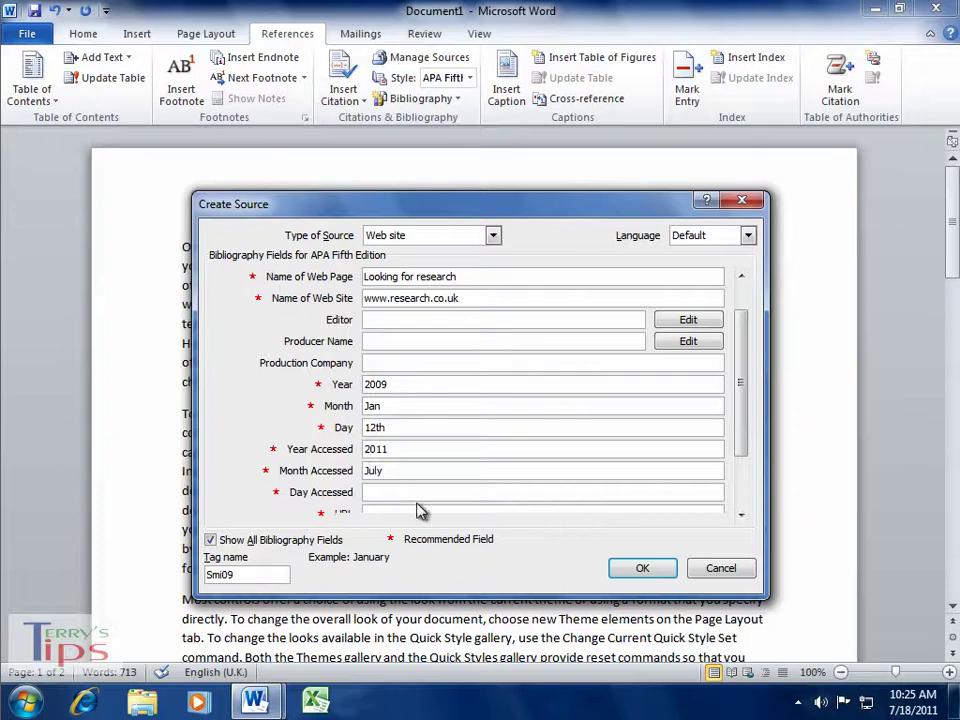
click(405, 490)
text(17th)
click(741, 515)
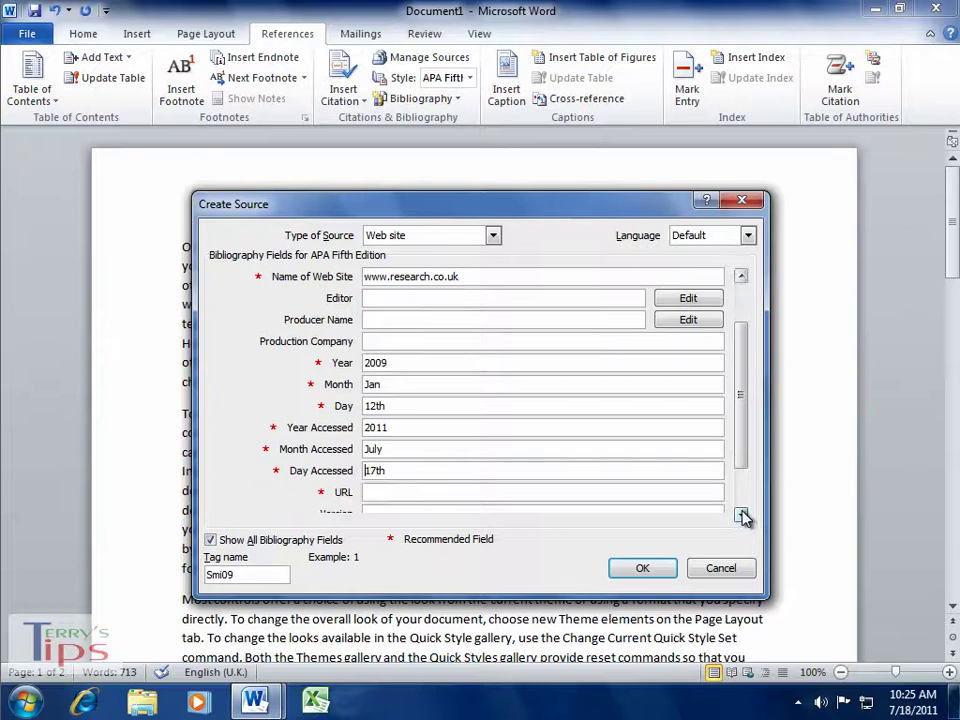
click(741, 515)
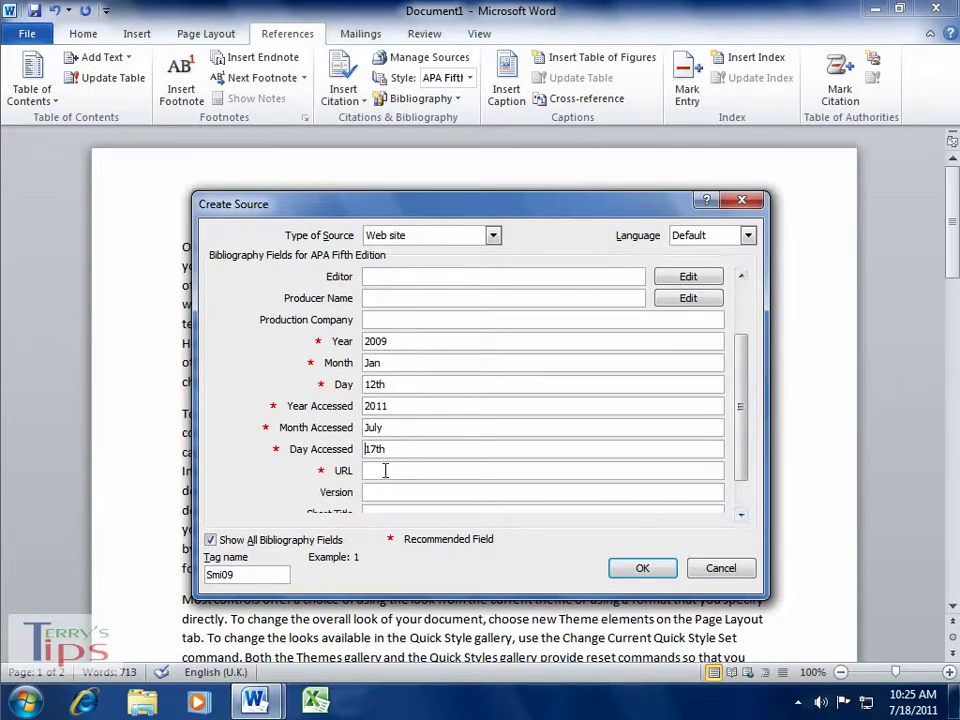
click(429, 472)
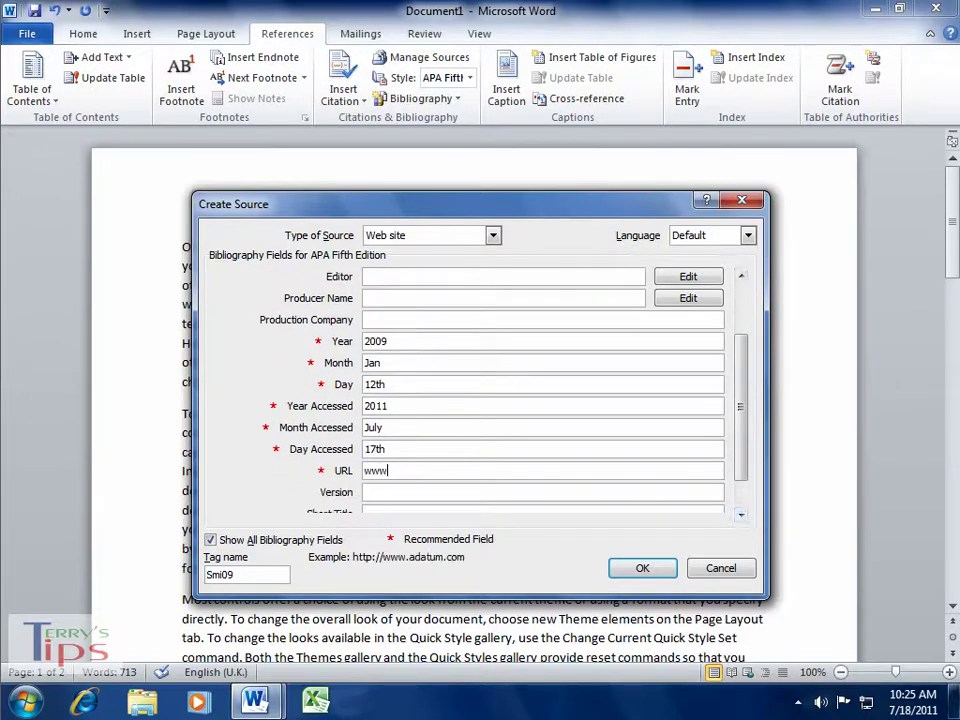
text(www.research.co.uk/contact.html)
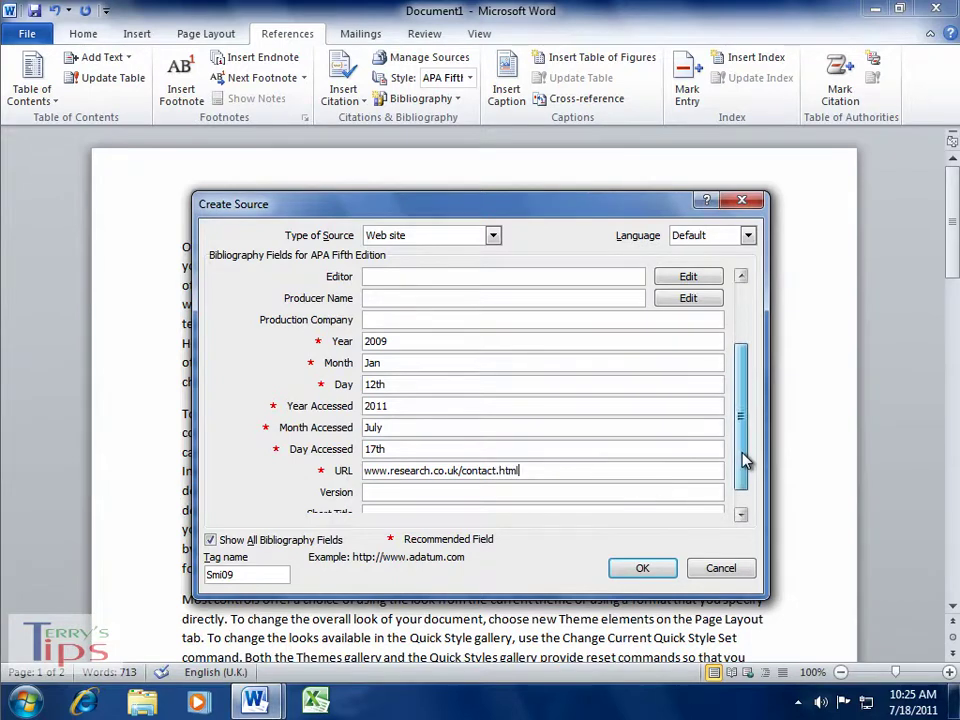
drag(742, 454, 742, 462)
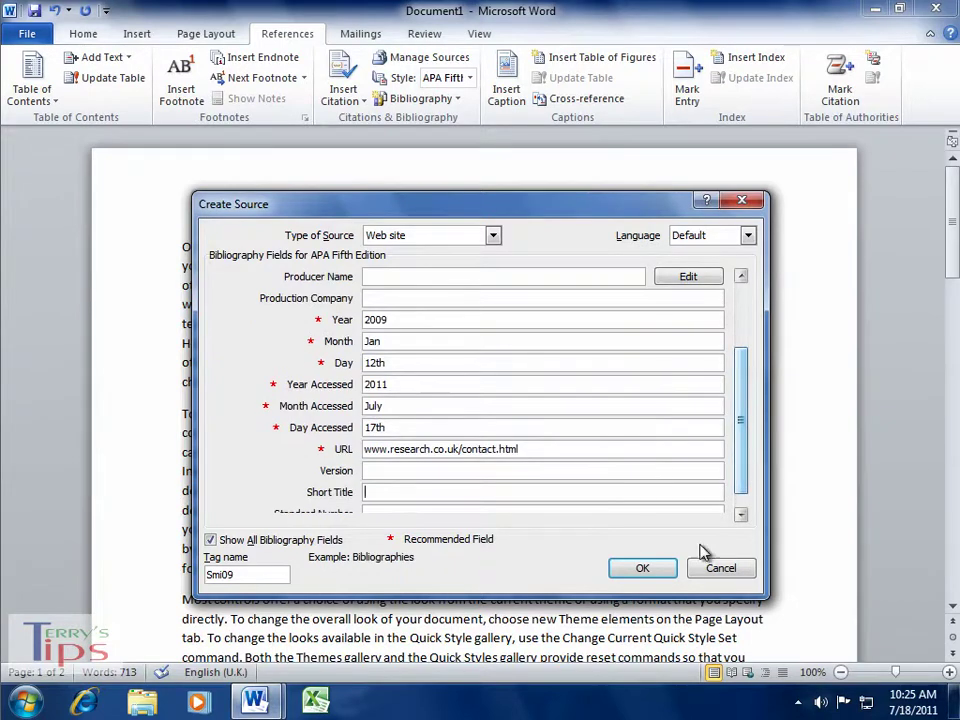
click(636, 570)
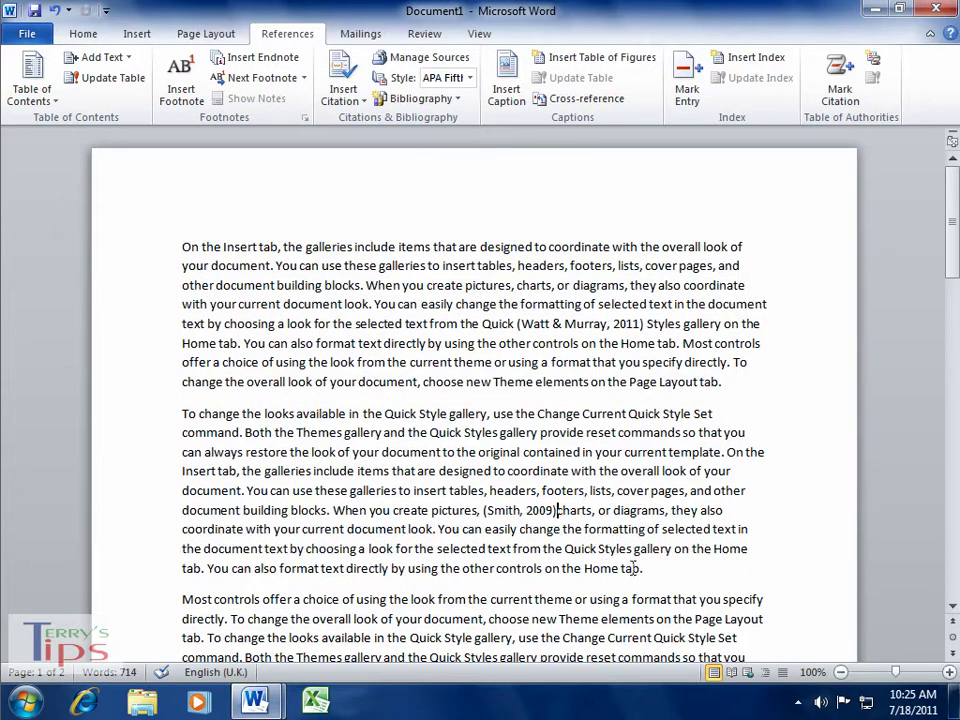
click(525, 511)
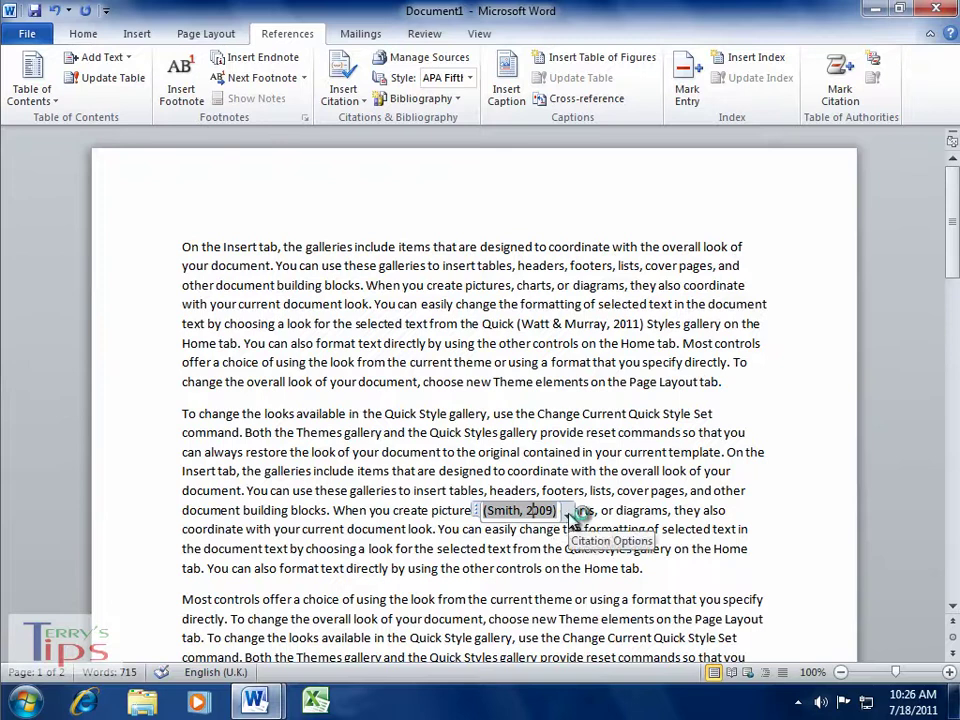
click(750, 529)
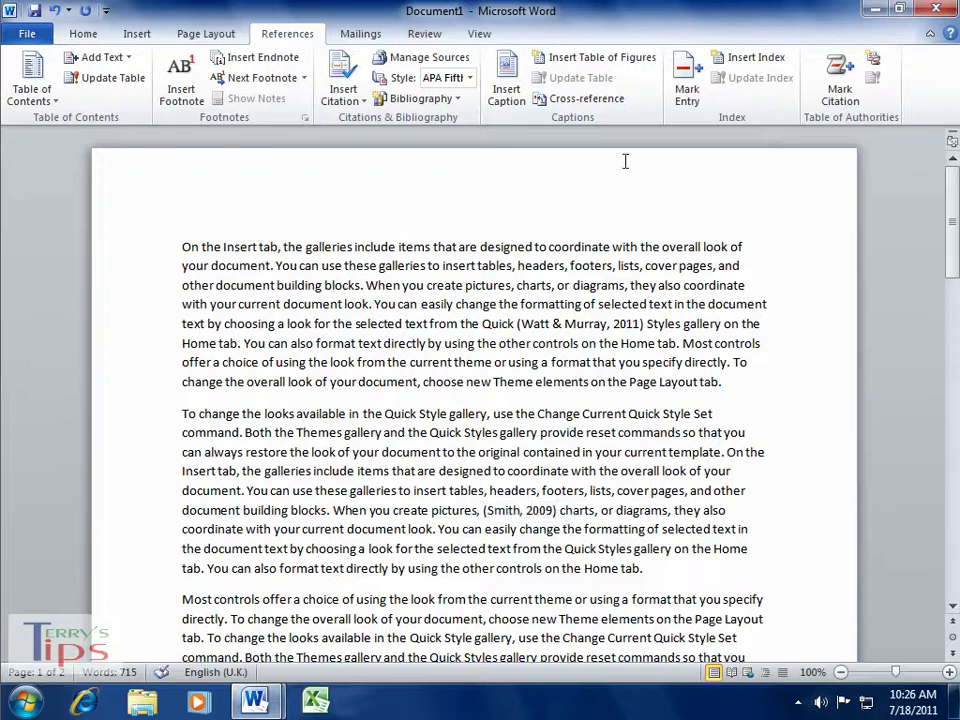
- Append 2012 to the book's title, updating 'The Best Book Ever 2012' in both source lists
click(450, 67)
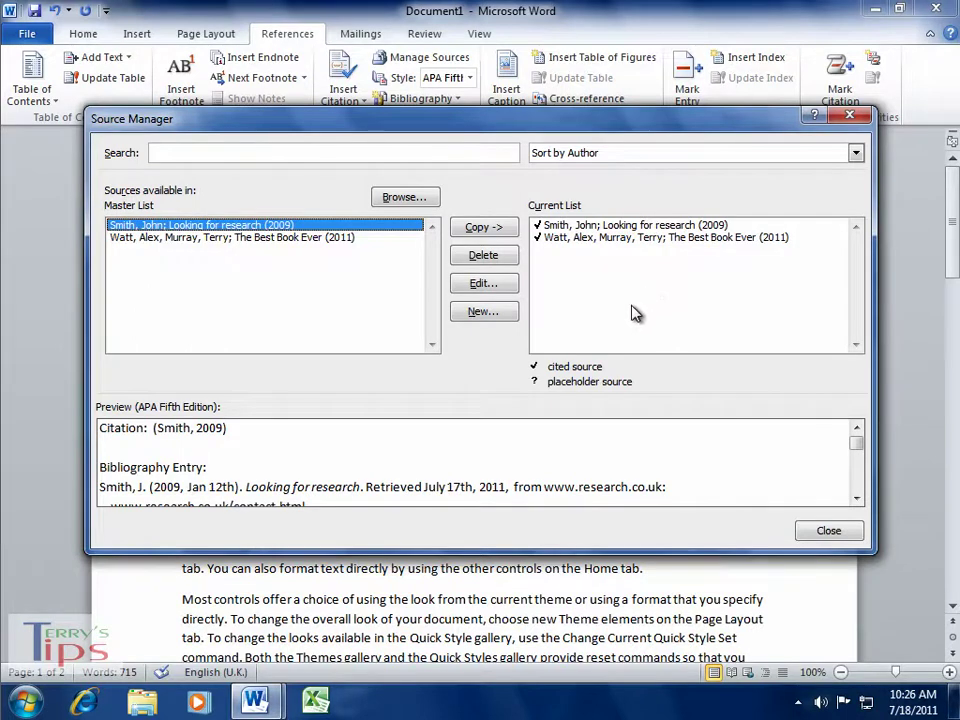
click(616, 240)
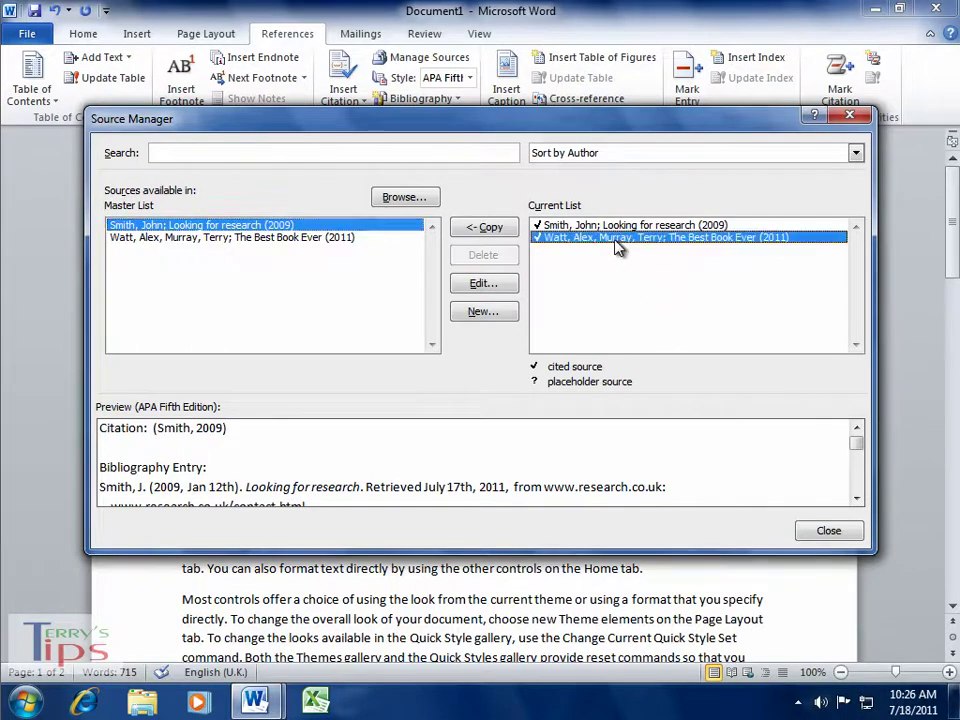
click(484, 284)
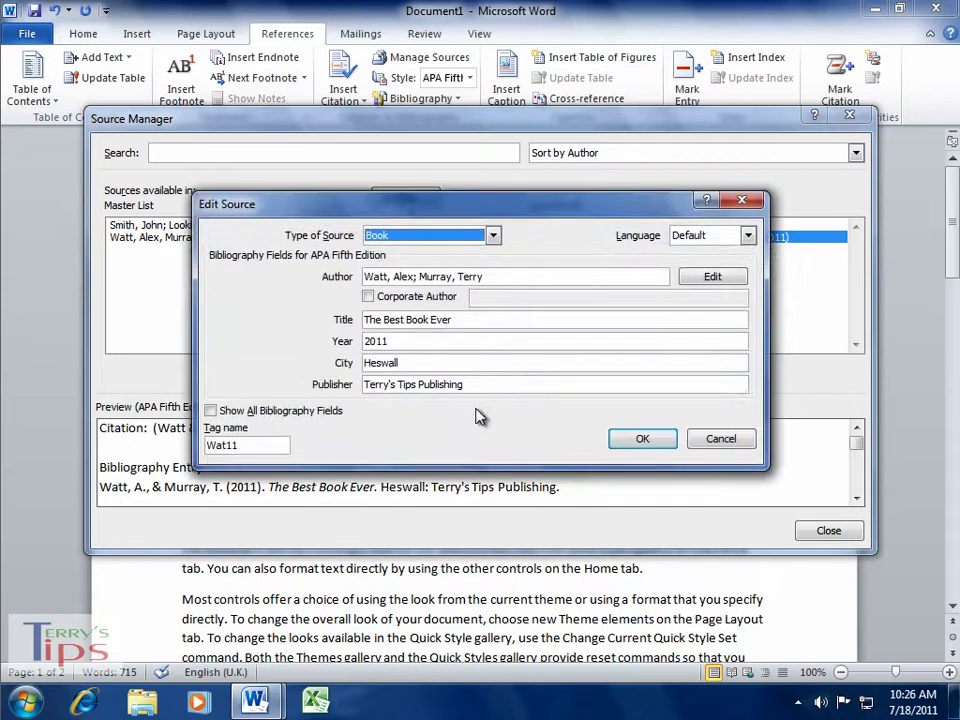
click(467, 318)
text(2)
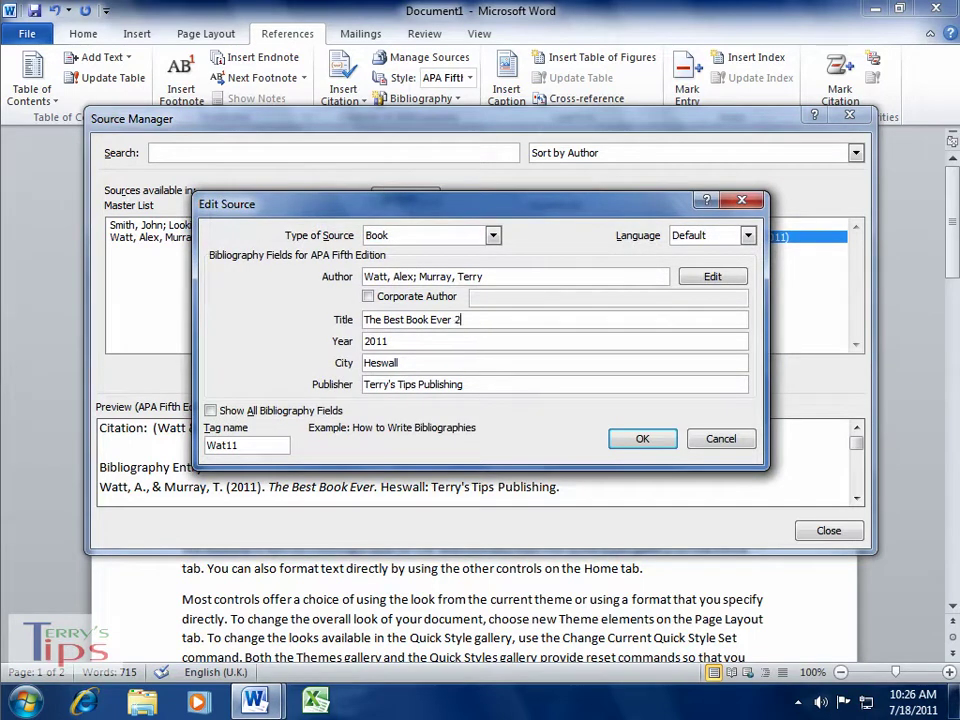
text(012)
click(634, 440)
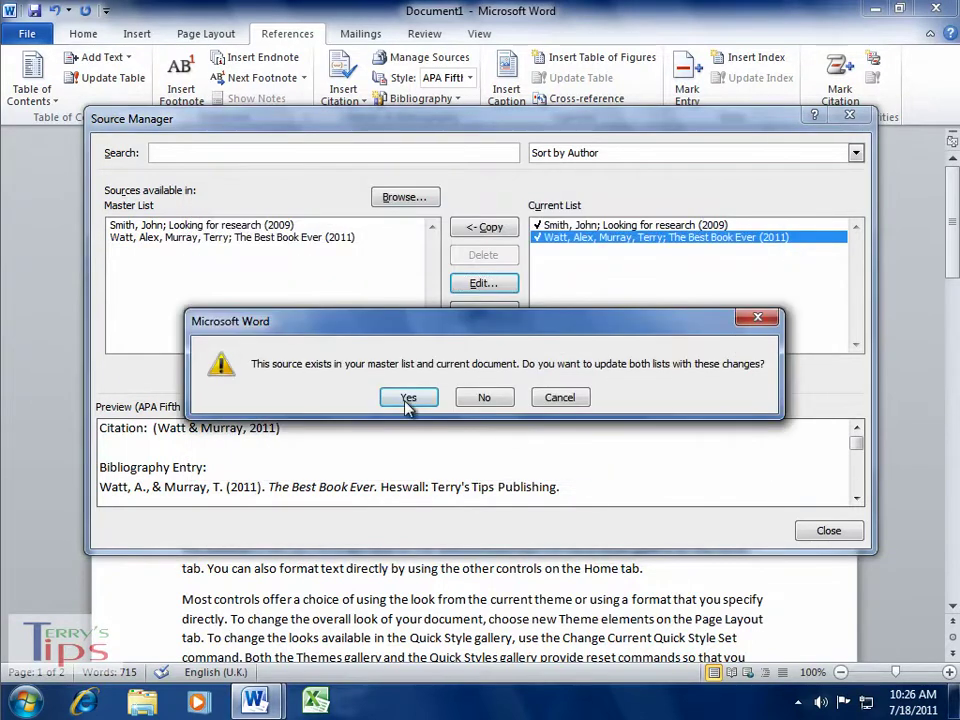
click(408, 399)
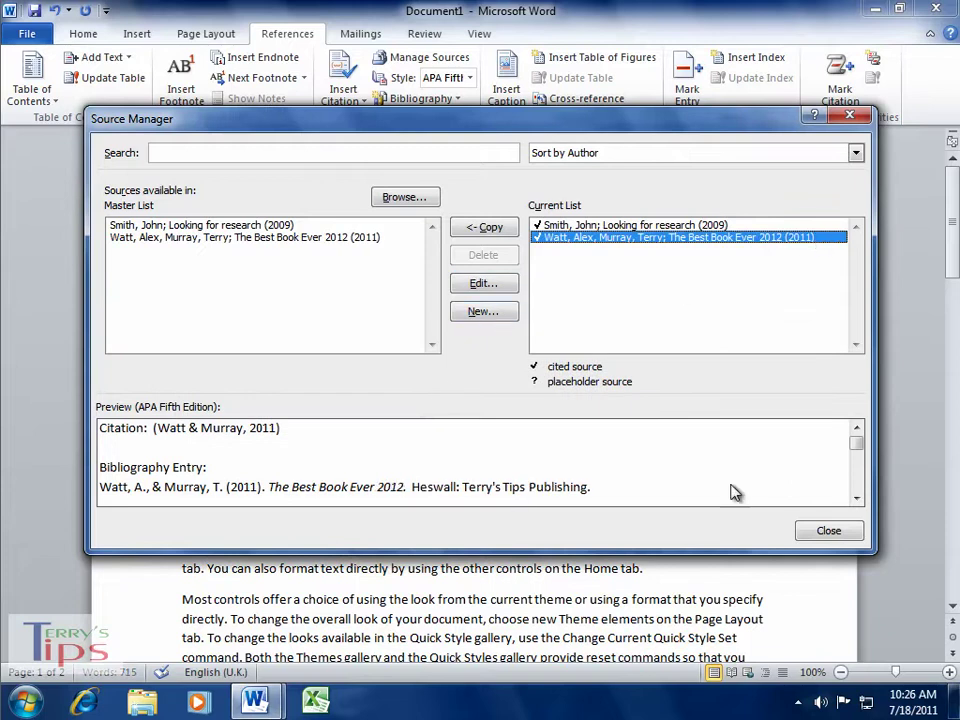
click(829, 532)
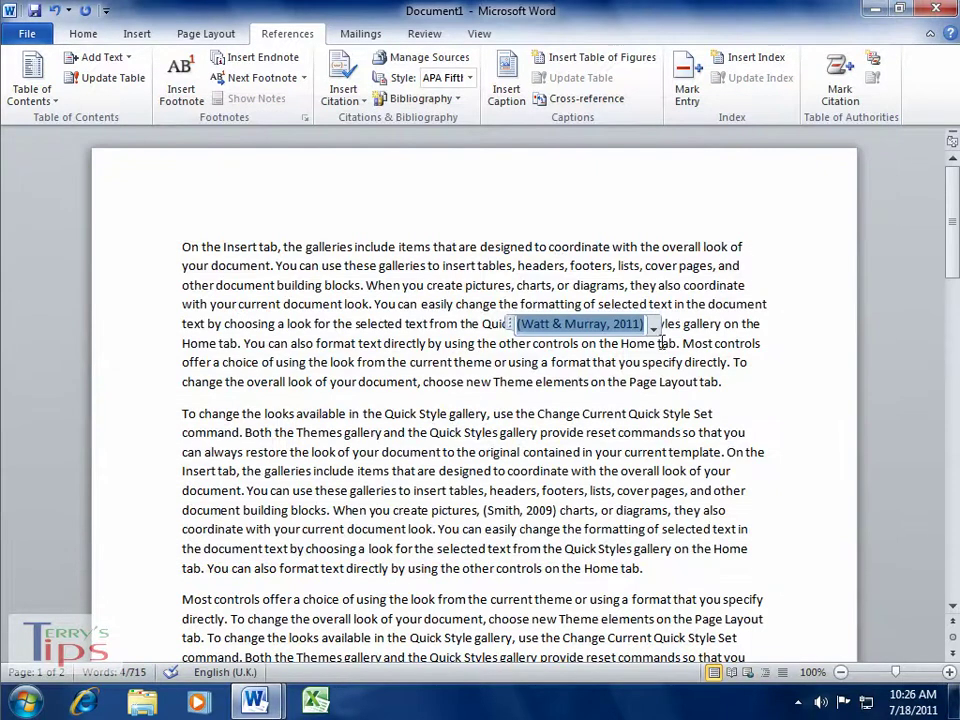
- Insert a bibliography of the web page and 'The Best Book Ever 2012', separated from the text by a blank line
click(809, 333)
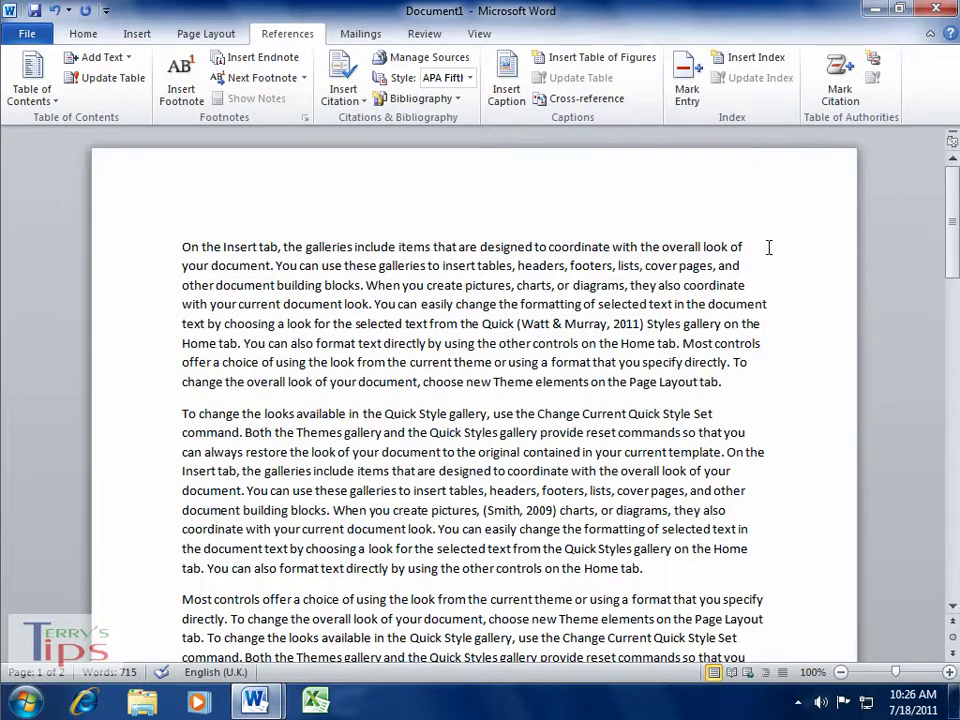
scroll(820, 345, down, 10)
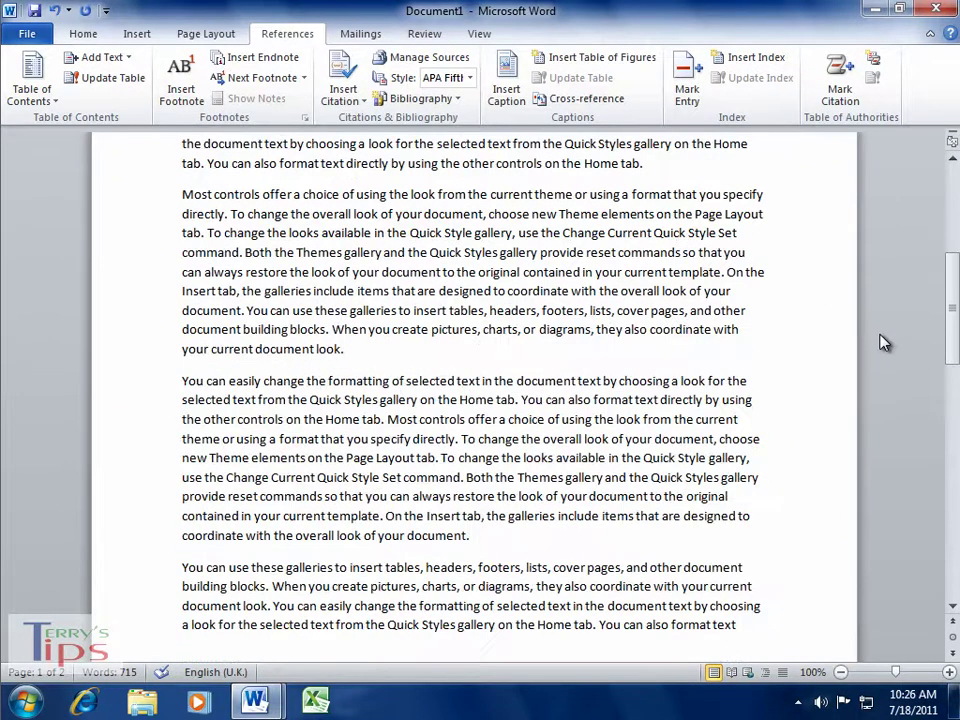
scroll(881, 343, down, 6)
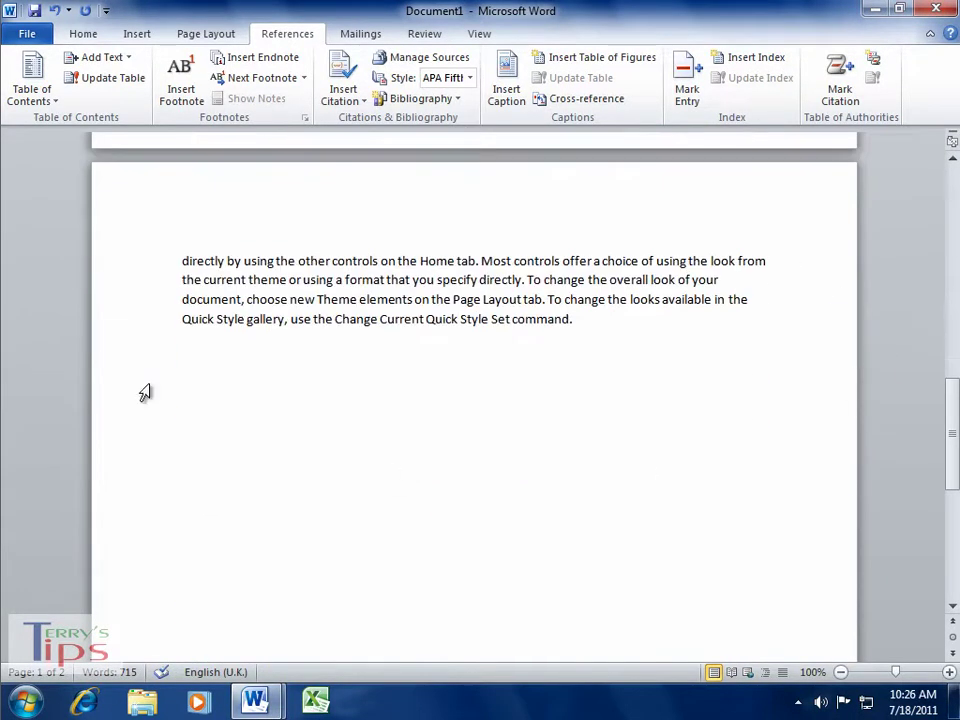
click(199, 362)
click(448, 98)
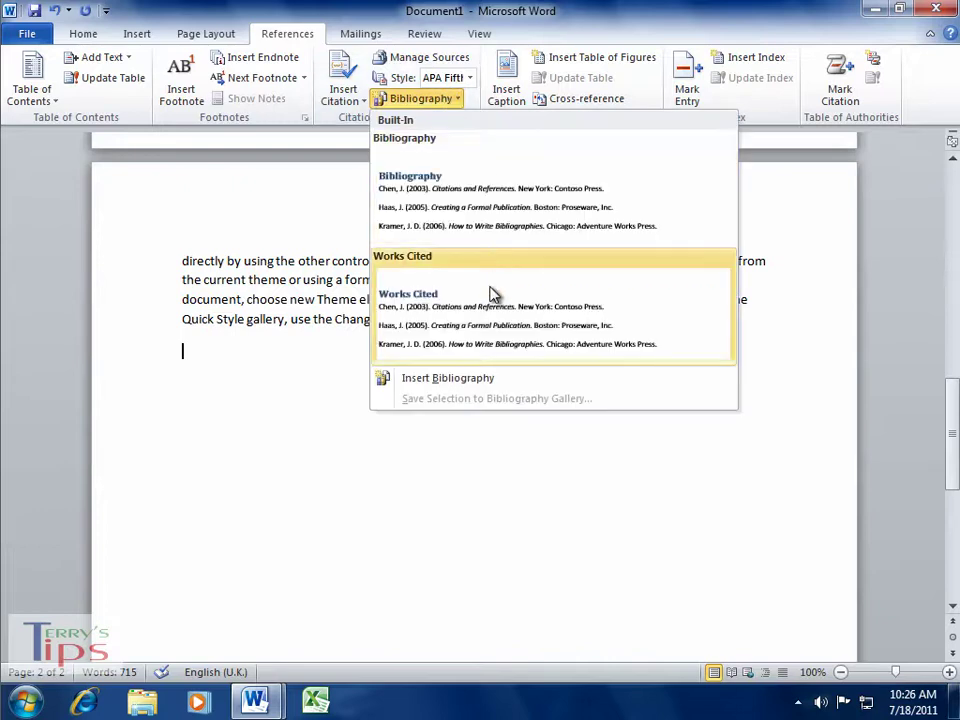
click(455, 385)
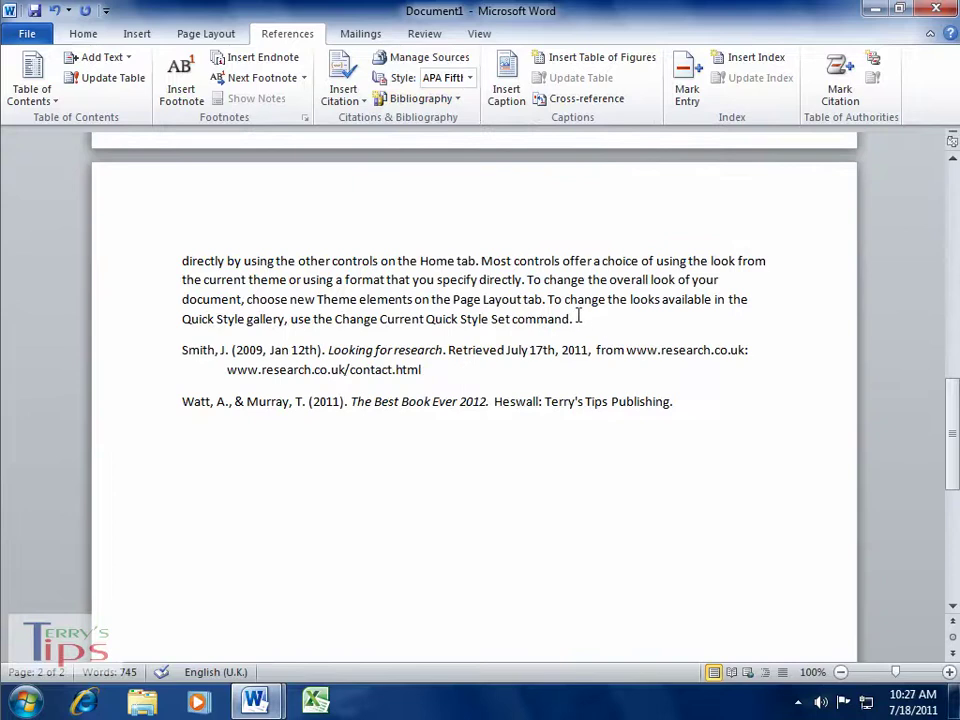
click(585, 318)
key(Return)
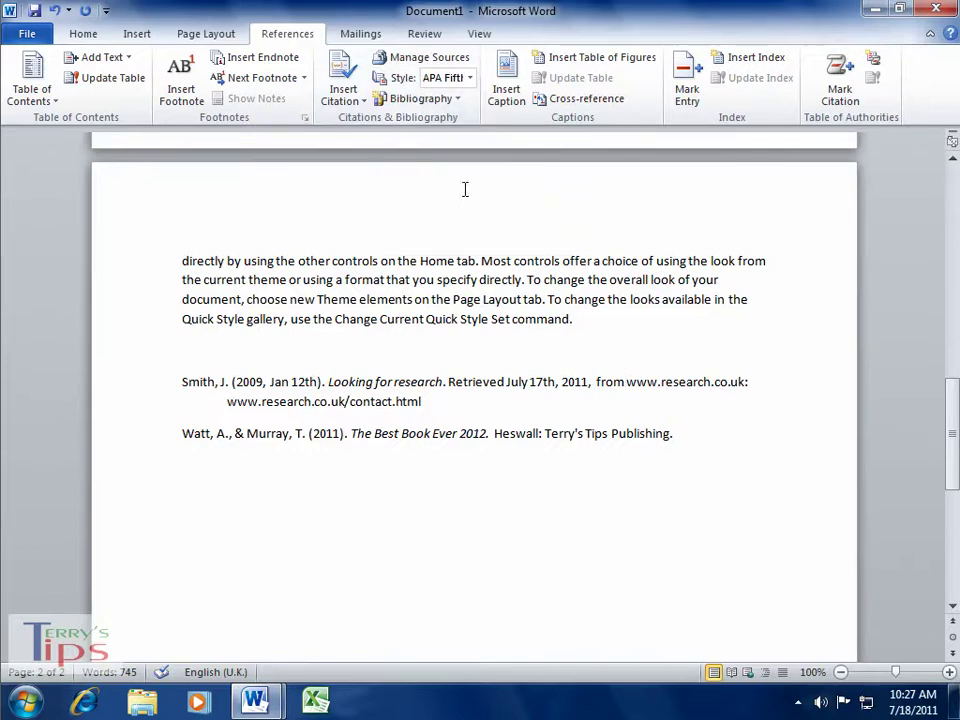
click(470, 78)
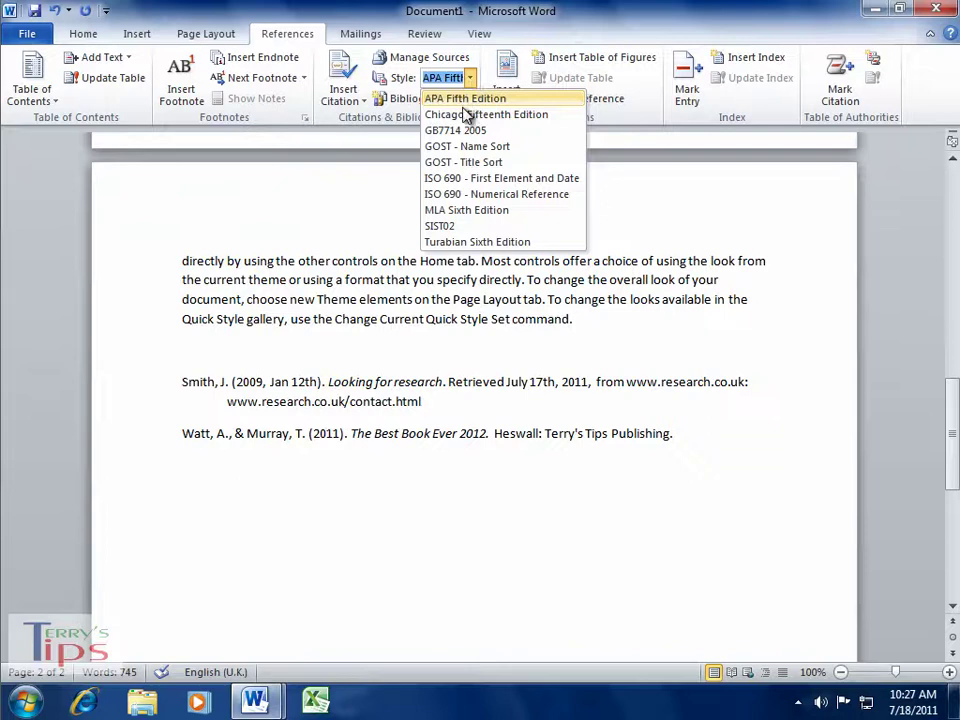
click(457, 228)
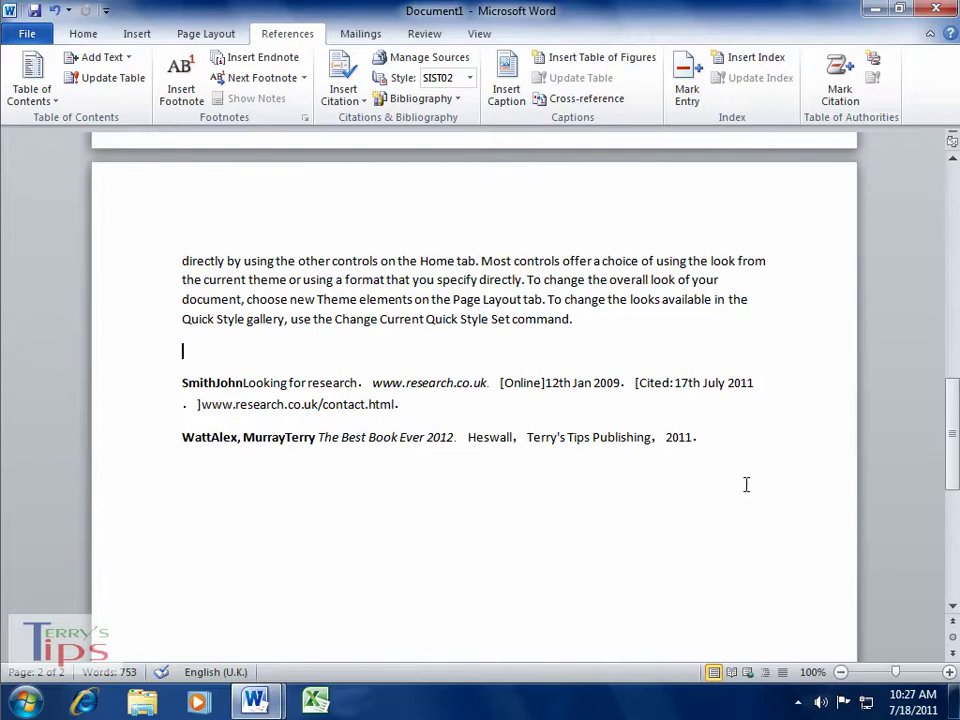
drag(955, 473, 680, 172)
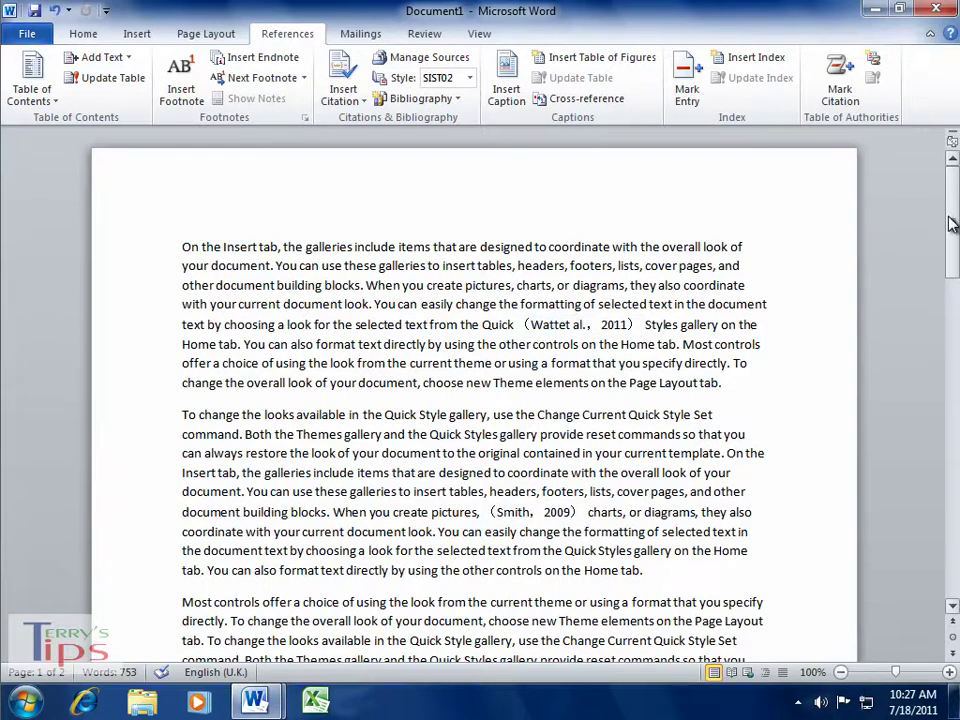
drag(951, 210, 952, 311)
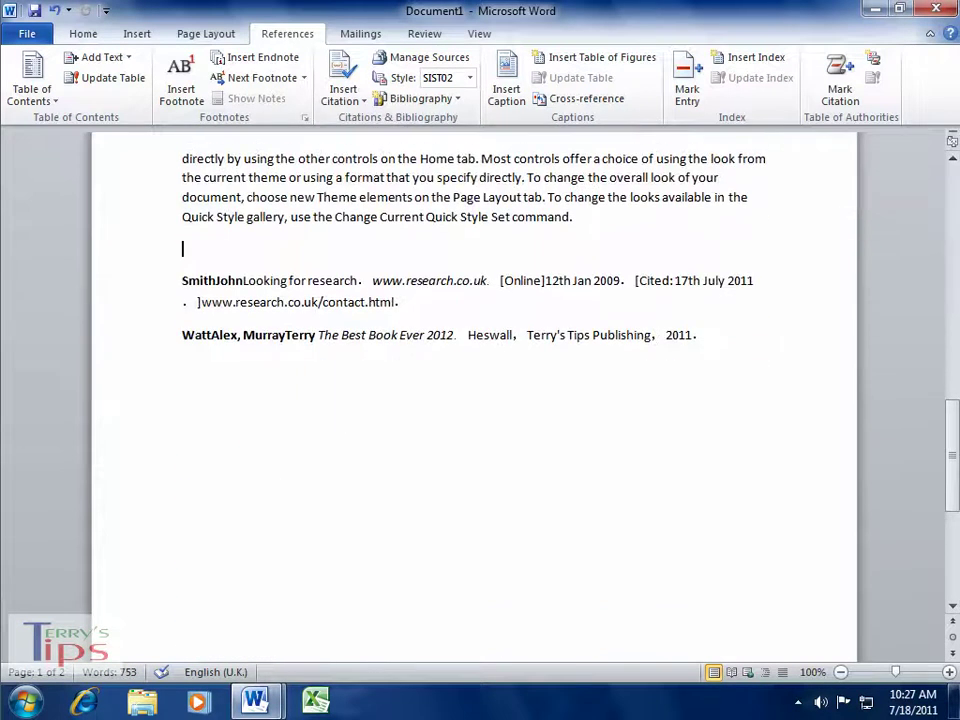
click(469, 78)
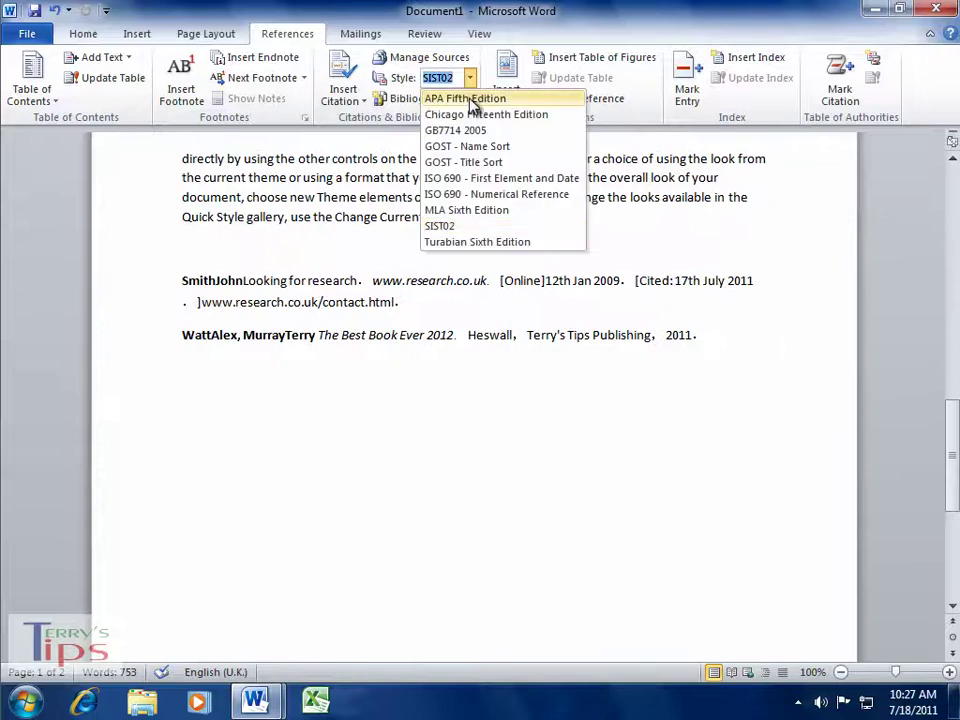
click(472, 100)
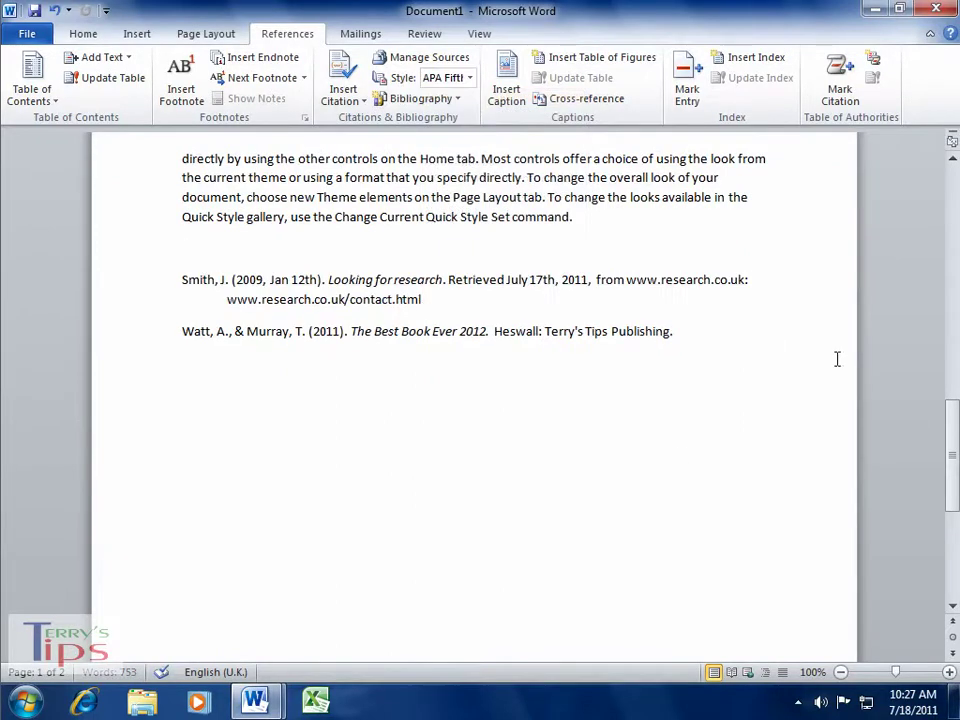
drag(953, 452, 940, 225)
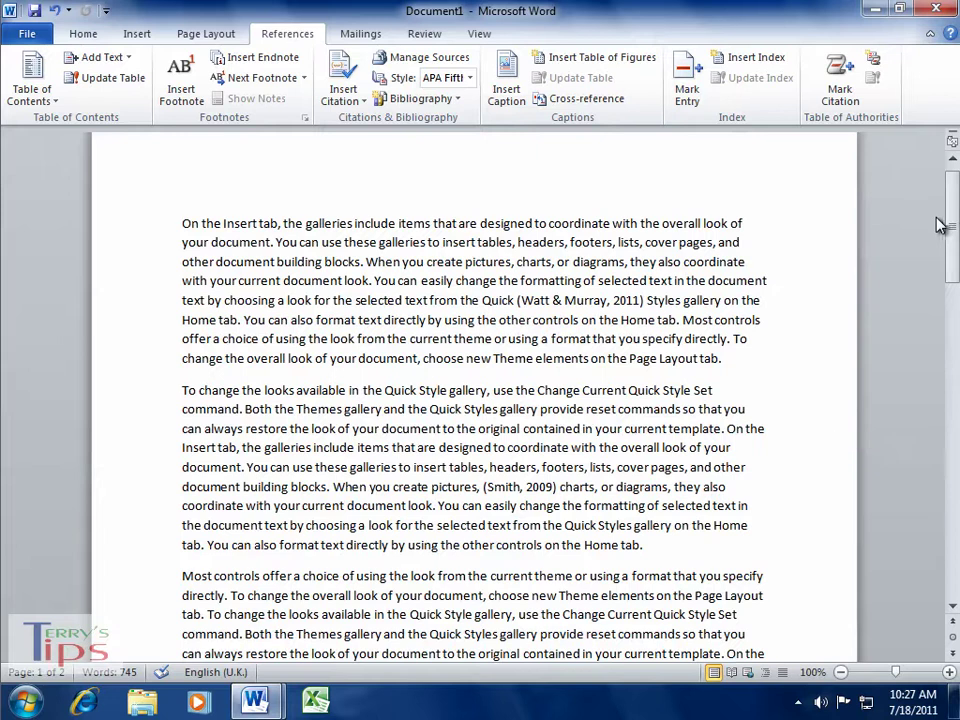
- Start a new Journal Article source at the word 'document' with all fields shown
click(381, 428)
click(389, 428)
click(347, 89)
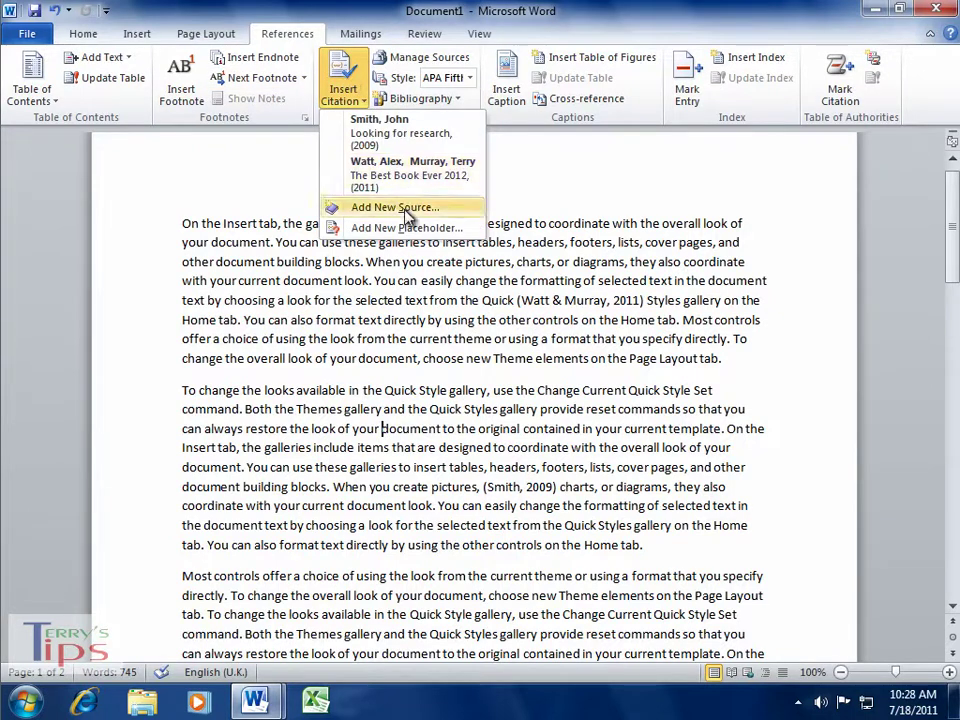
click(405, 206)
click(493, 181)
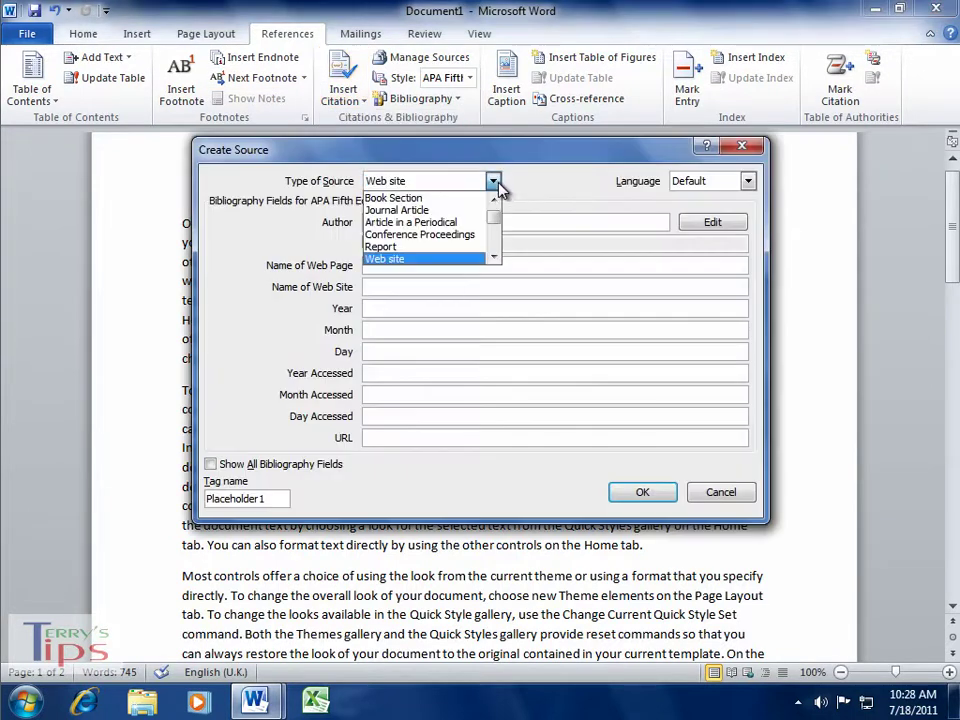
click(421, 210)
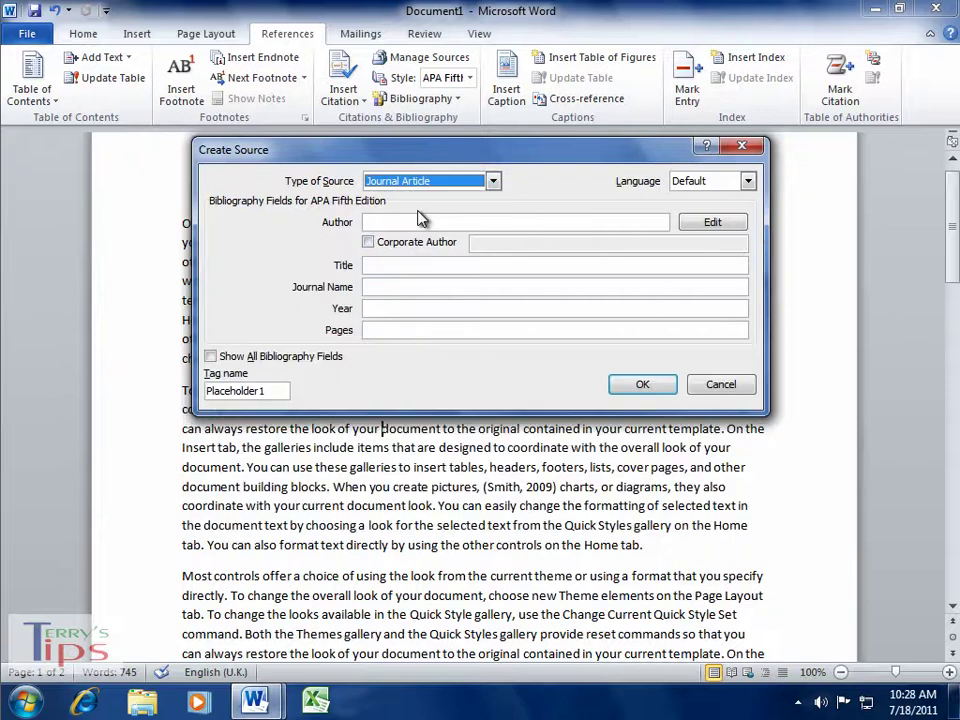
click(211, 357)
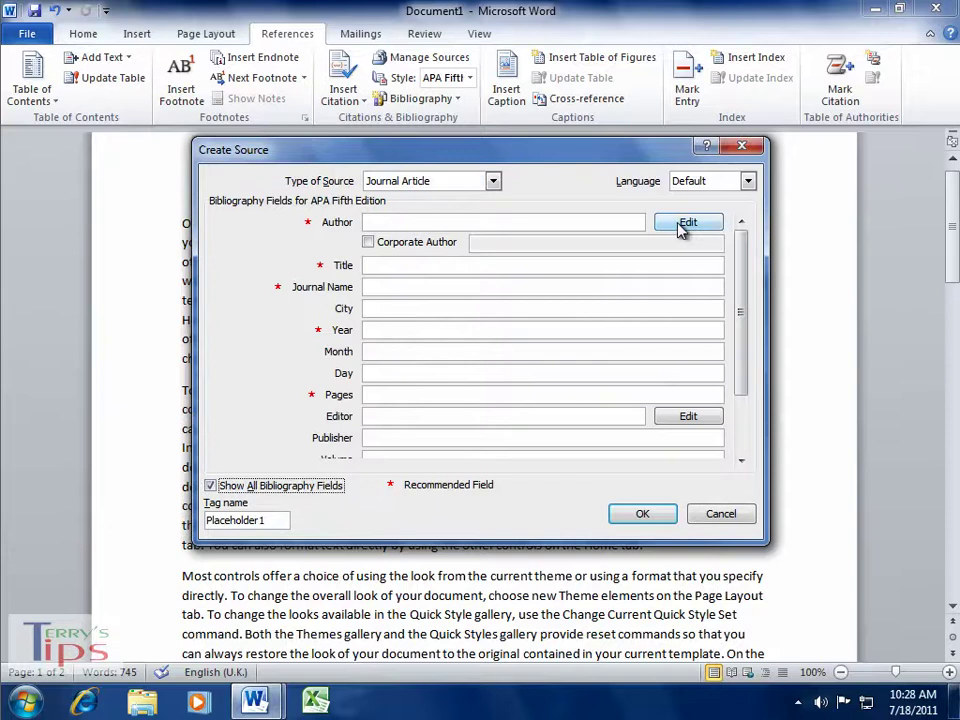
- Enter the journal article author's last and first name and confirm it
click(685, 224)
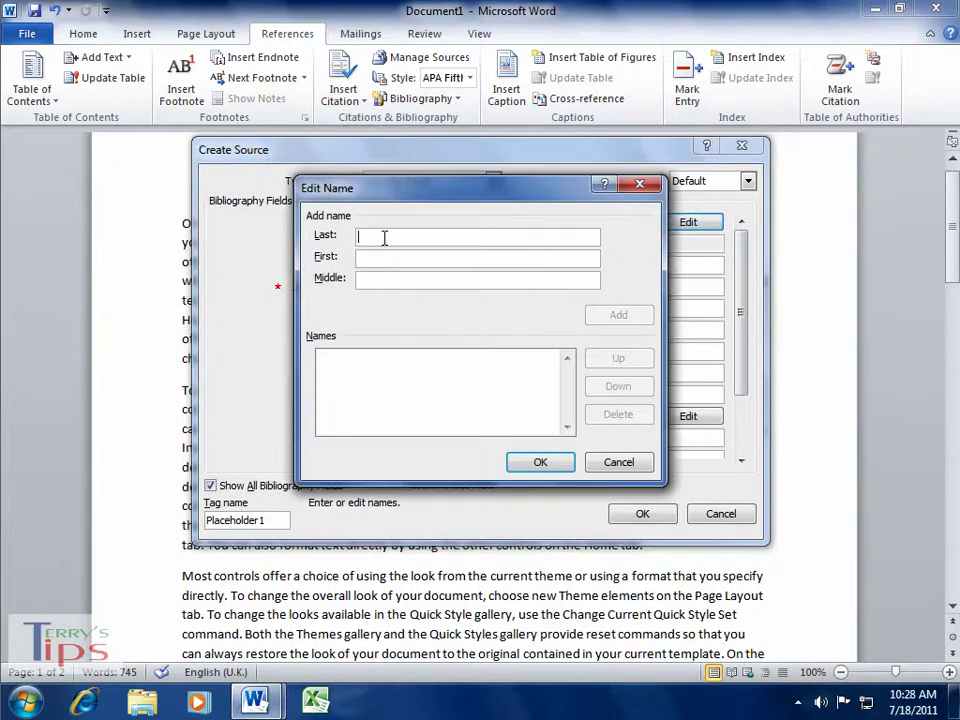
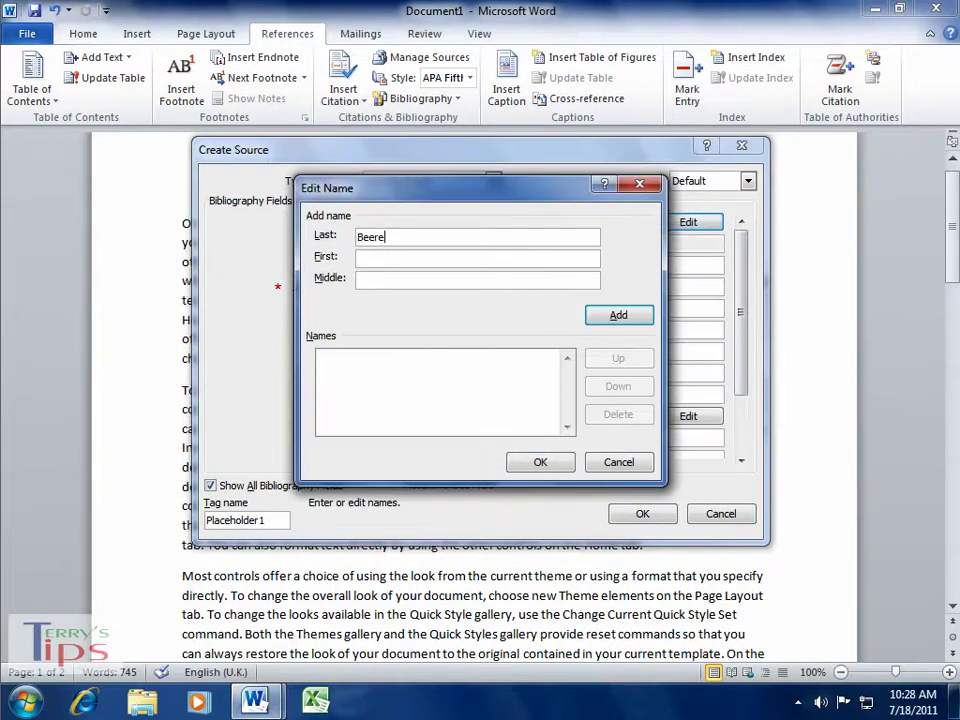
click(414, 263)
click(596, 317)
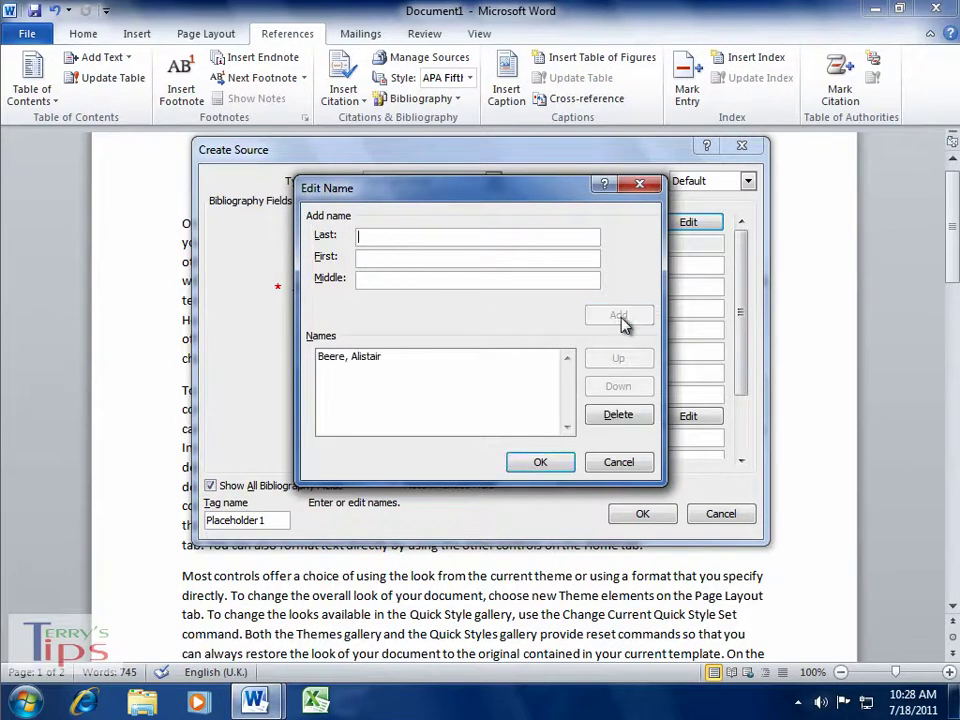
click(550, 464)
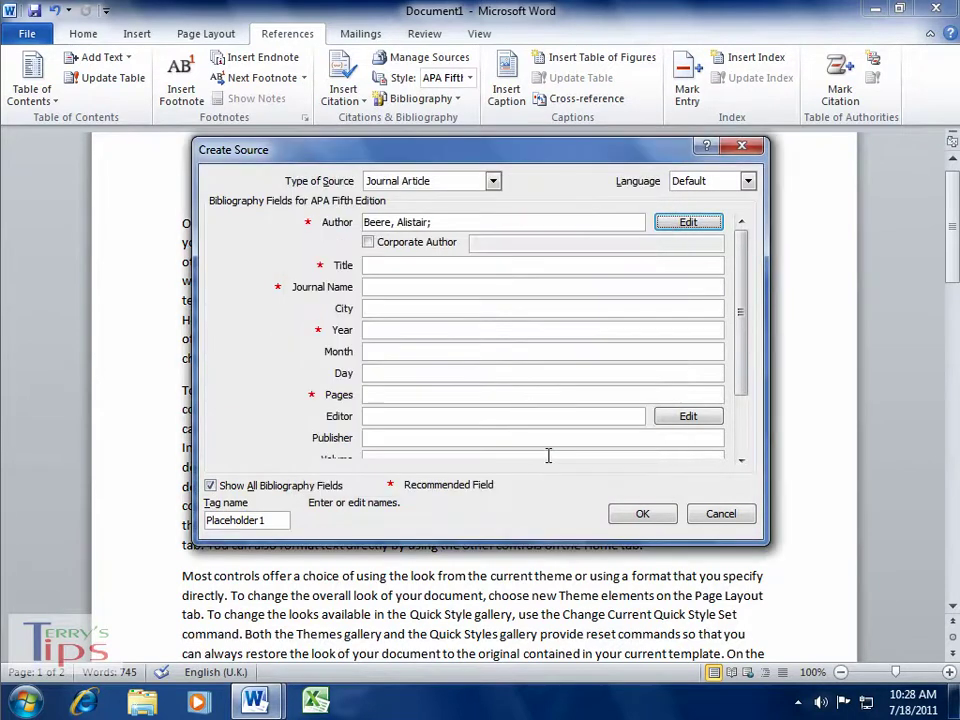
- Fill in title 'WAM allocations', journal 'LJMU Work Allocations', year 2011, page 233, and insert the citation
click(390, 266)
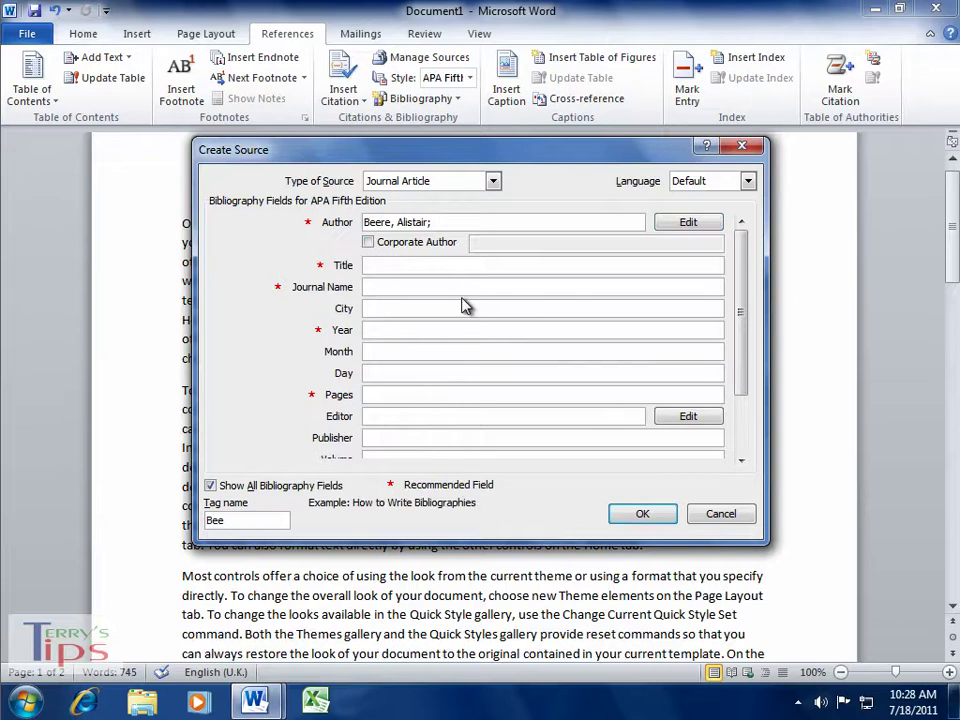
text(WAM allocations)
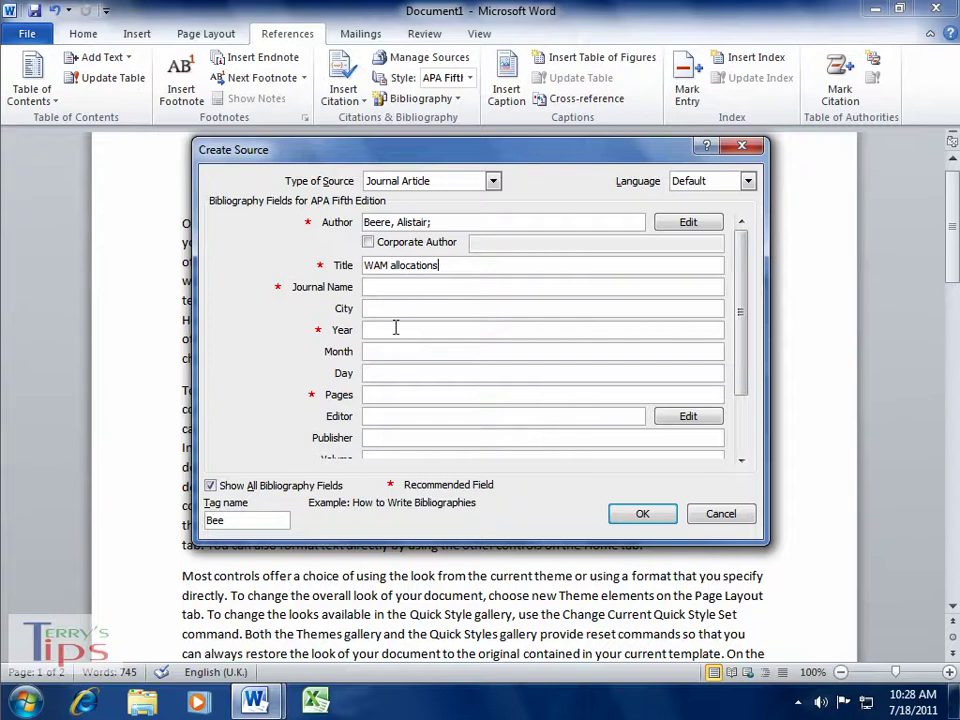
click(383, 287)
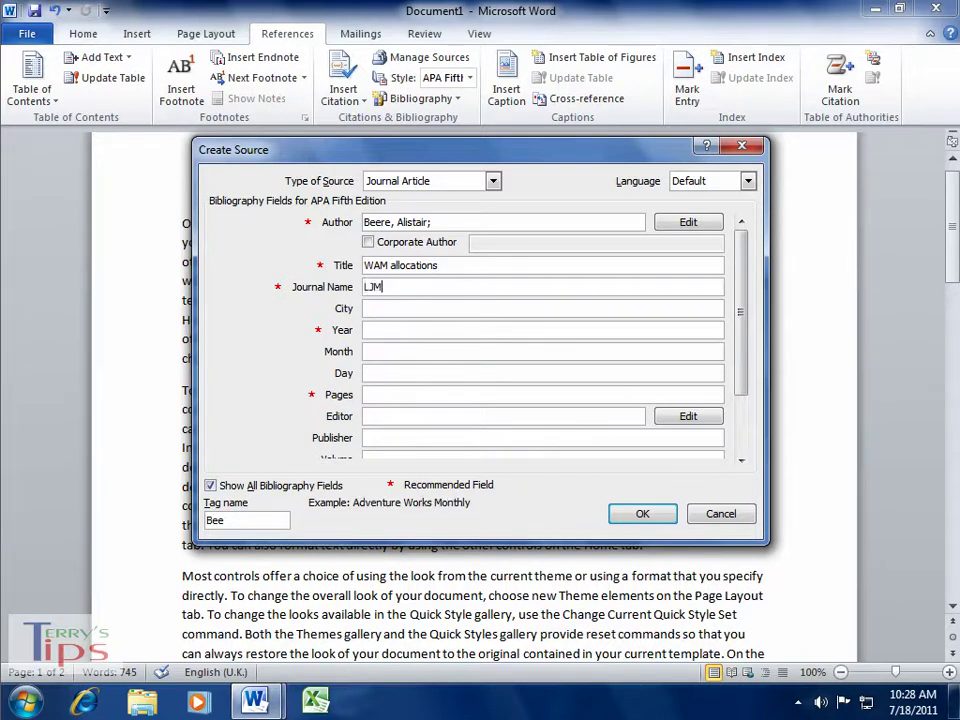
text(LJMU Work Allocations)
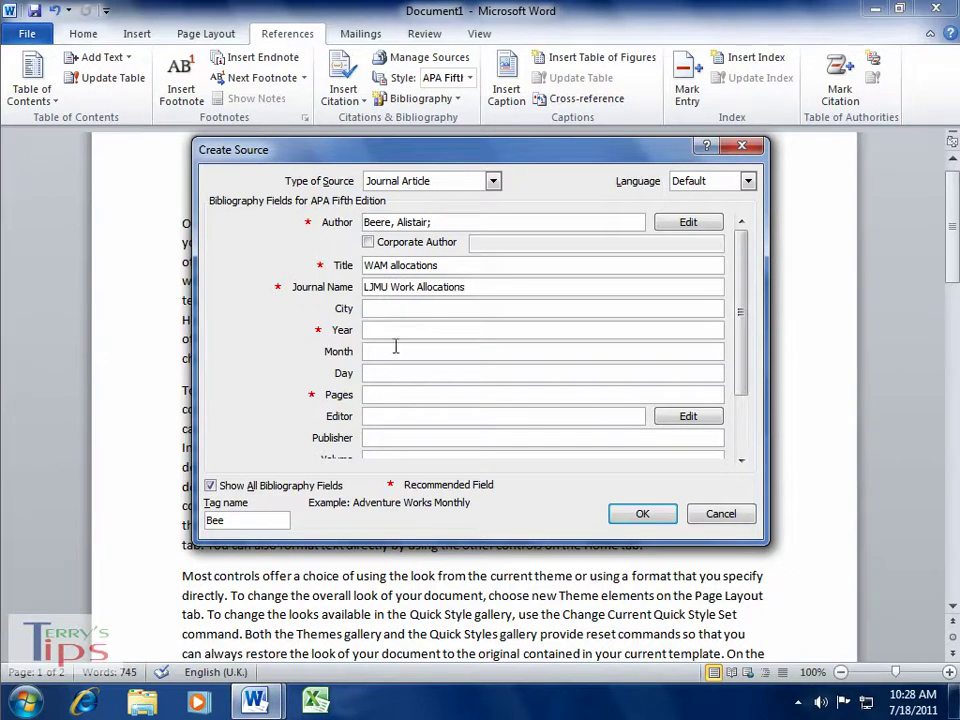
click(404, 330)
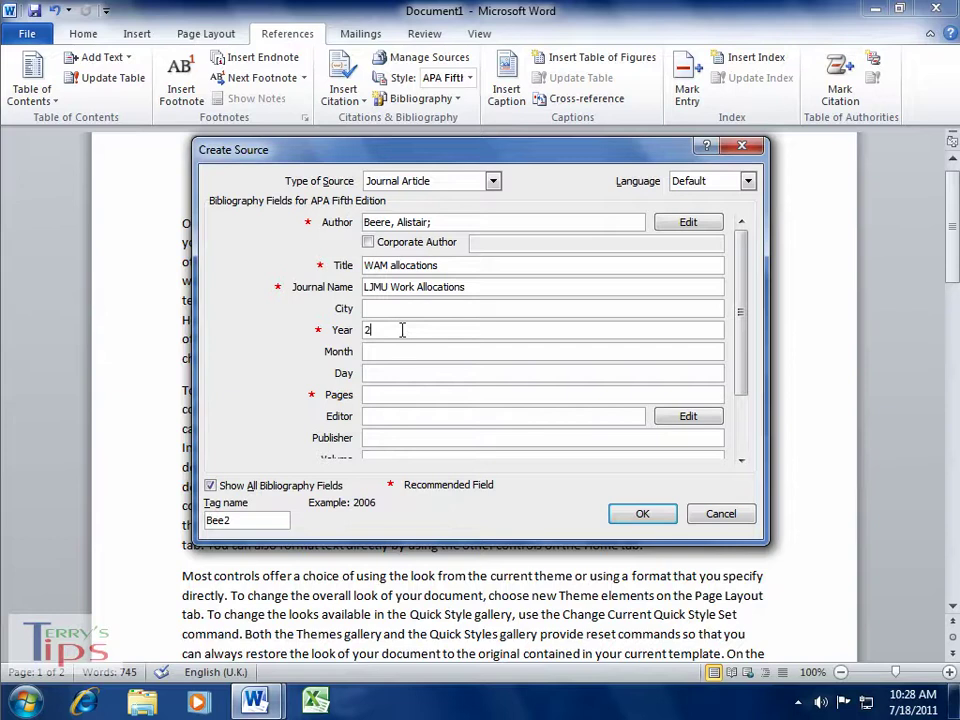
text(2011)
click(393, 394)
text(233)
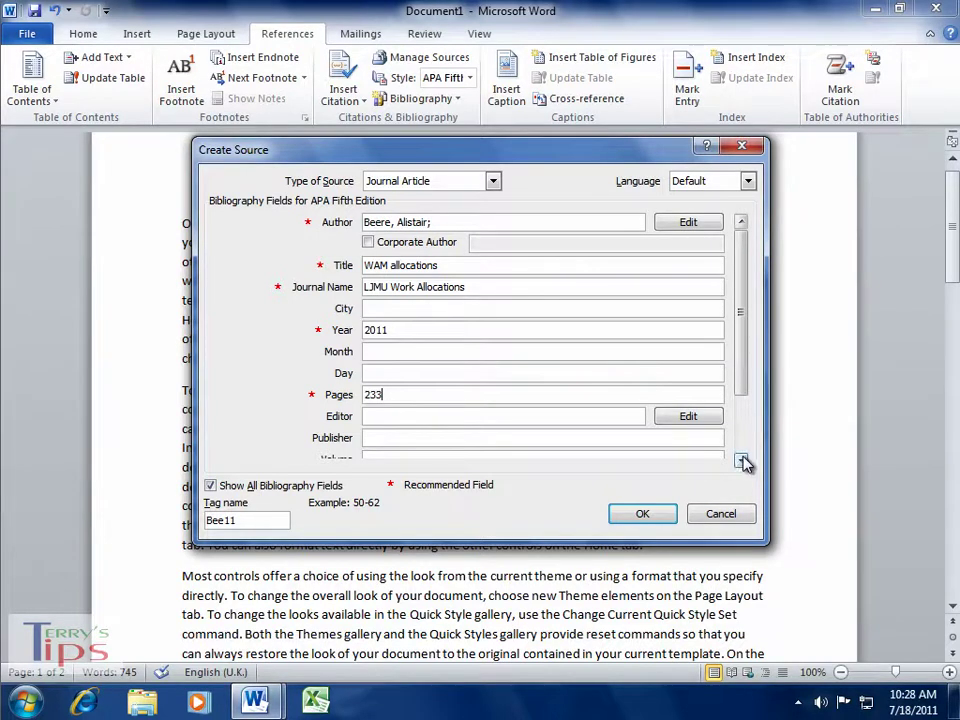
click(741, 461)
click(741, 461)
click(741, 461)
click(741, 461)
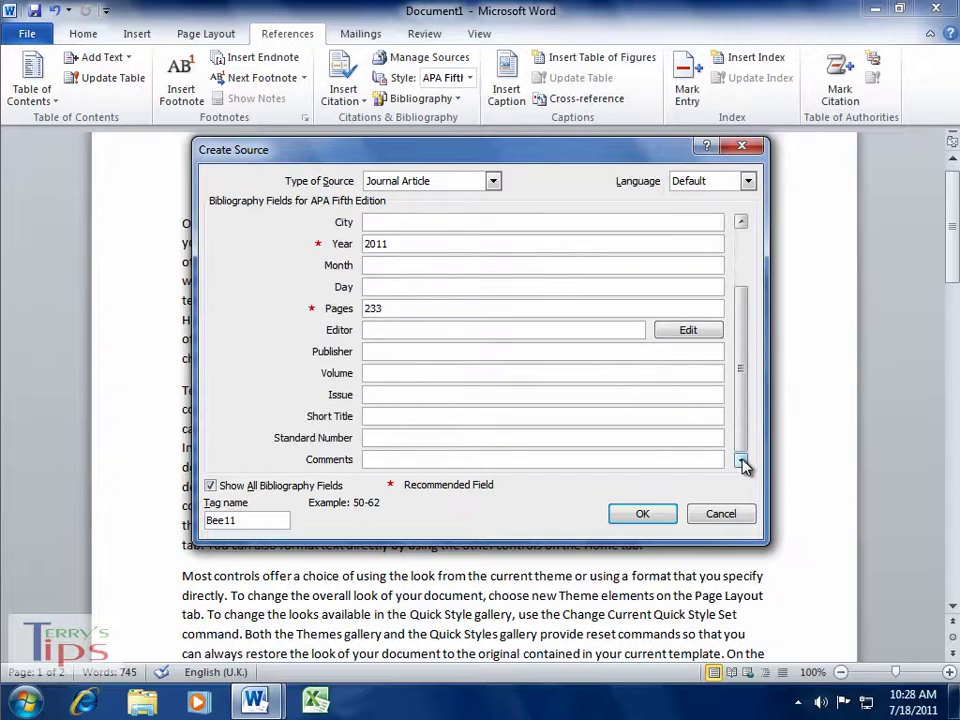
click(642, 514)
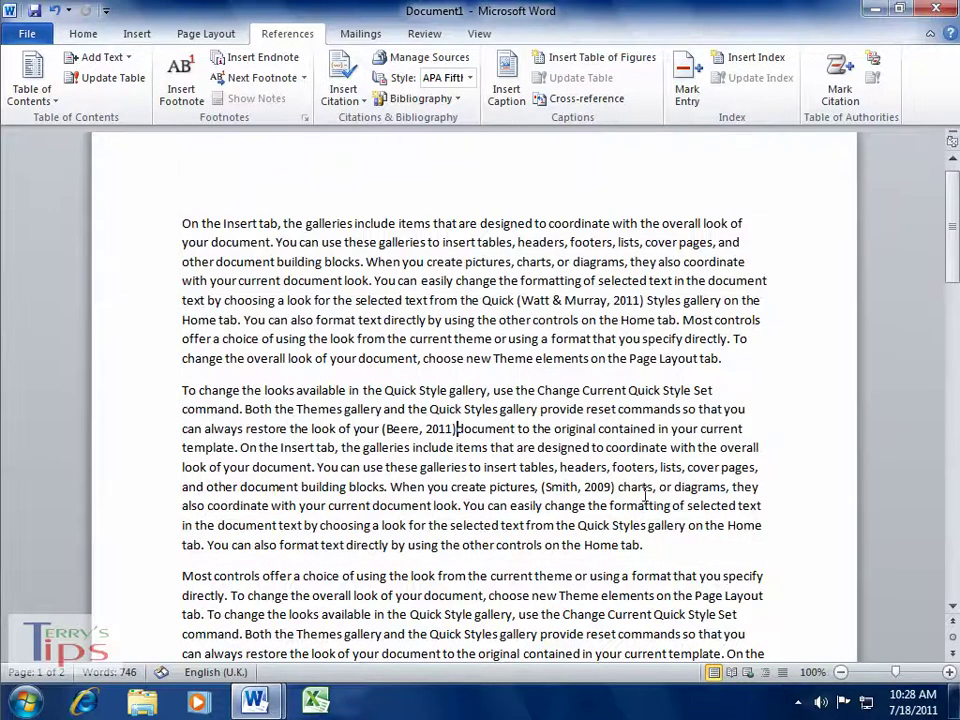
- Add a space after the (Beere, 2011) citation and apply Update Field to the bibliography
click(456, 428)
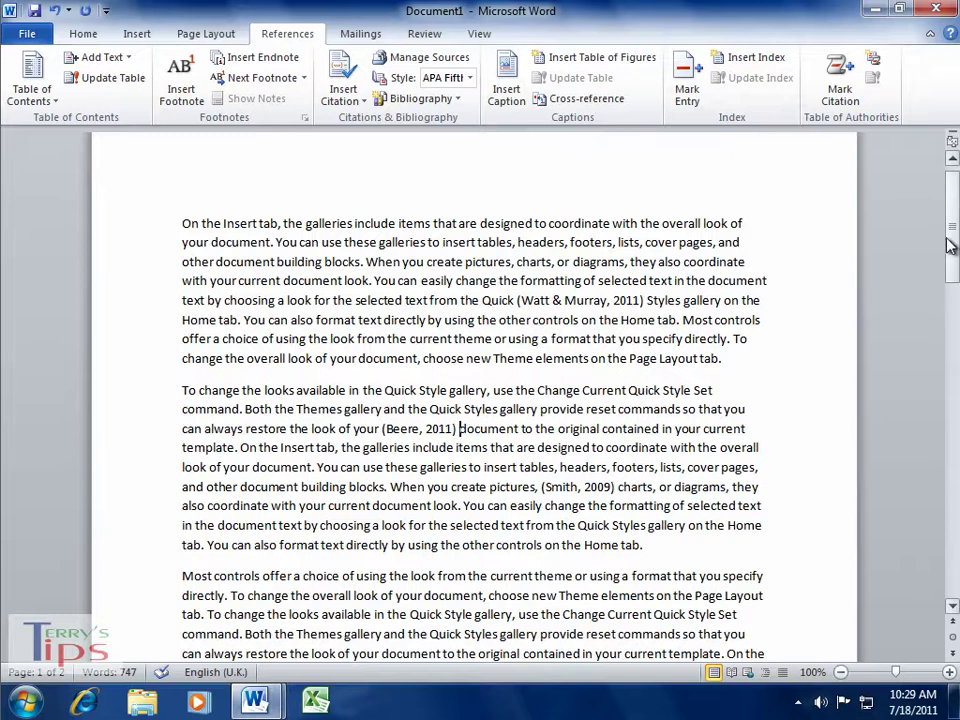
drag(953, 240, 955, 441)
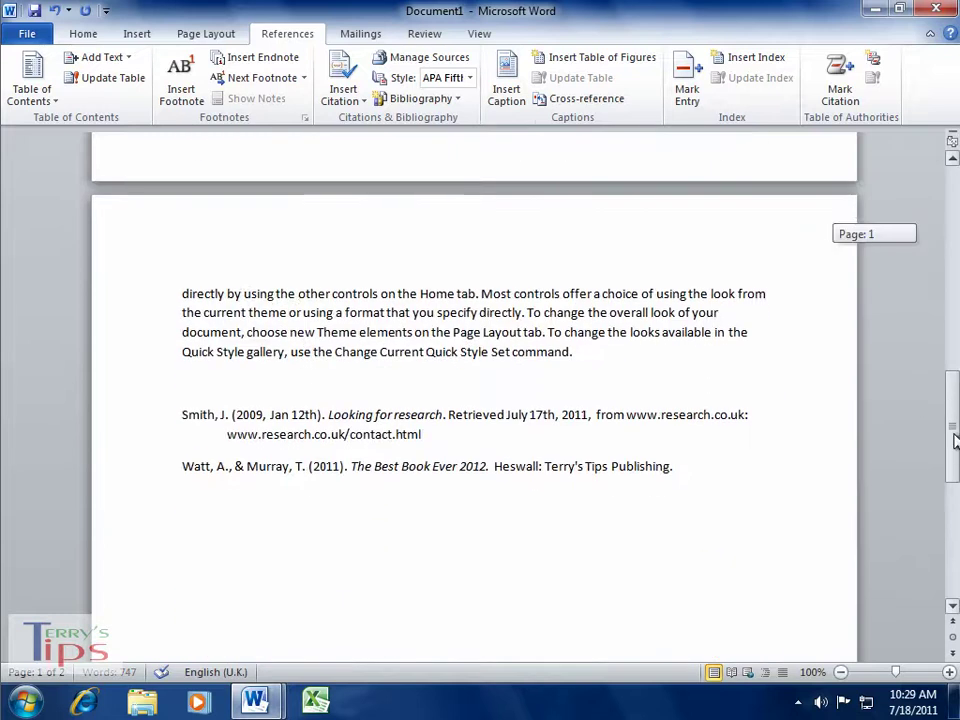
click(341, 417)
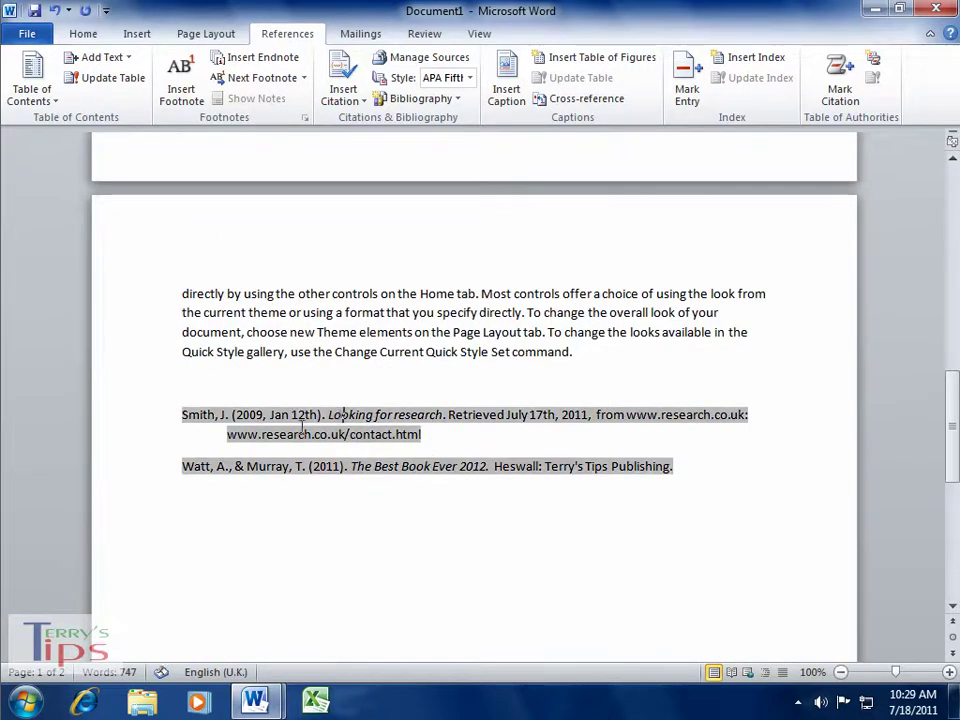
right_click(216, 414)
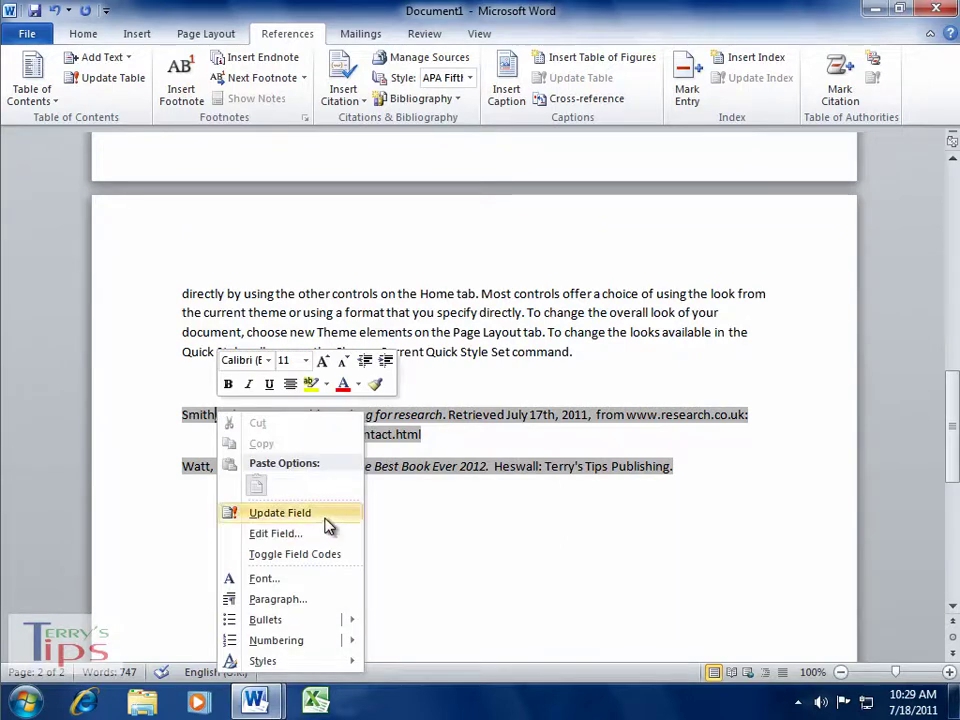
click(280, 513)
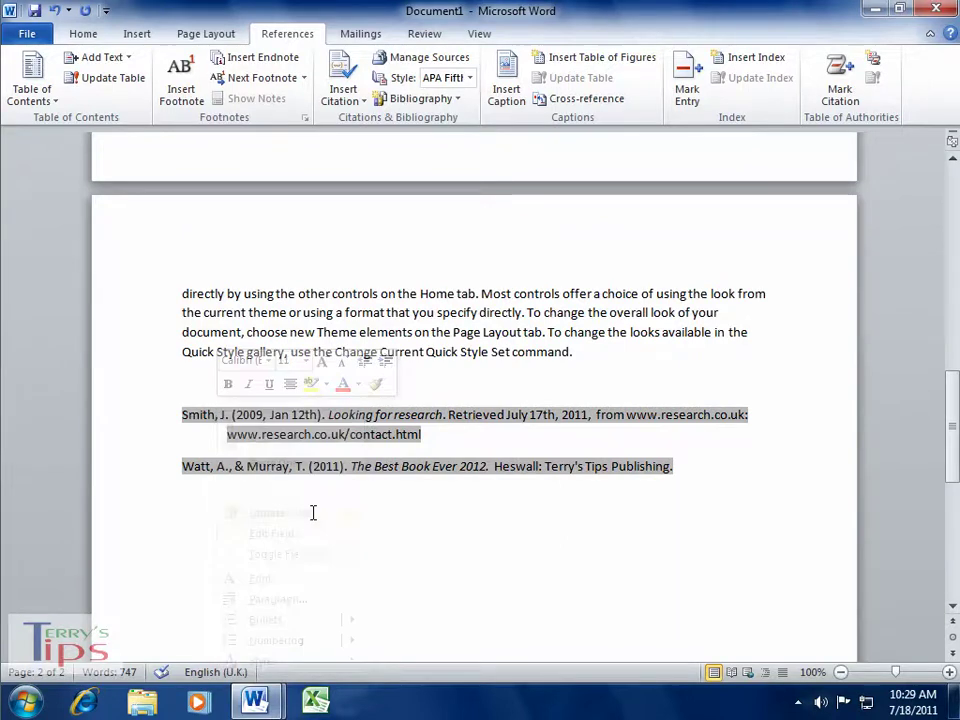